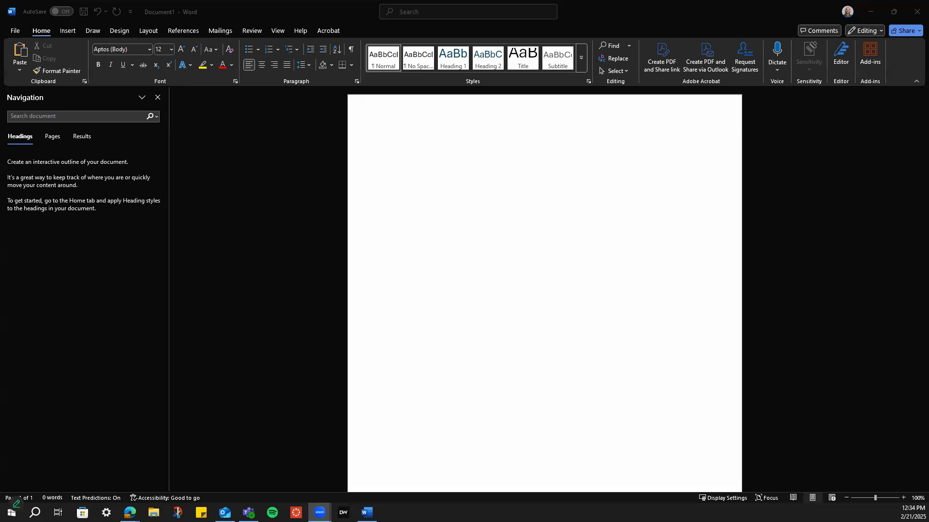
Give the whole document wider line spacing and Times New Roman at 12 pt
{"action": "left_click", "coordinate": [569, 283]}
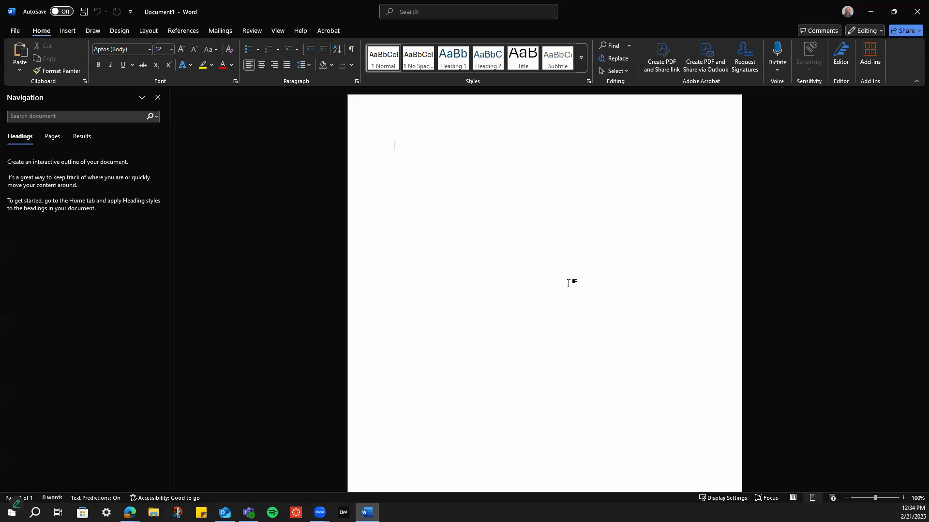
{"action": "key", "text": "ctrl+a"}
{"action": "key", "text": "ctrl+5"}
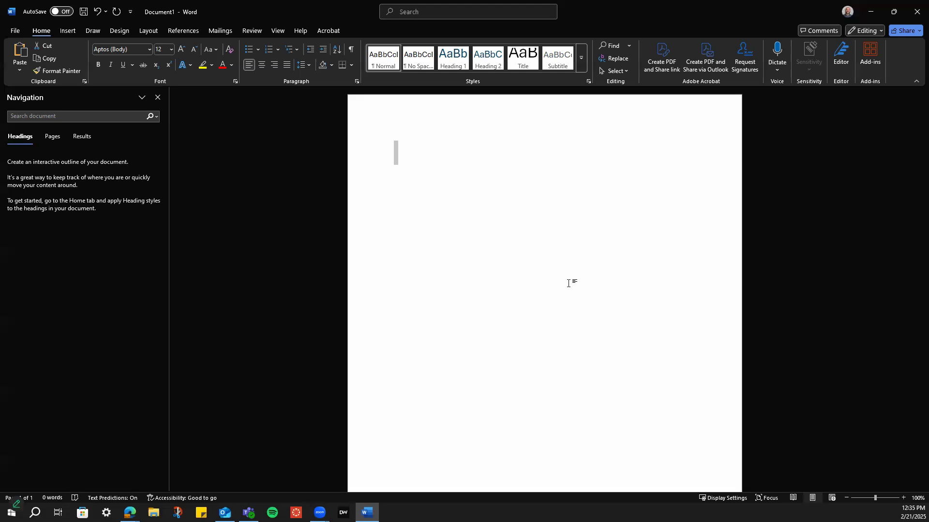
{"action": "left_click", "coordinate": [150, 49]}
{"action": "left_click", "coordinate": [154, 119]}
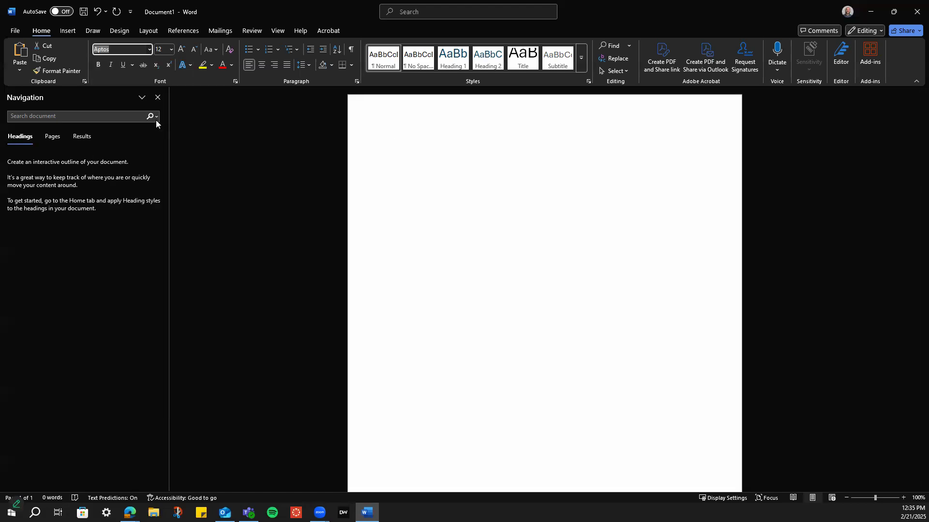
{"action": "left_click", "coordinate": [171, 49]}
{"action": "left_click", "coordinate": [164, 107]}
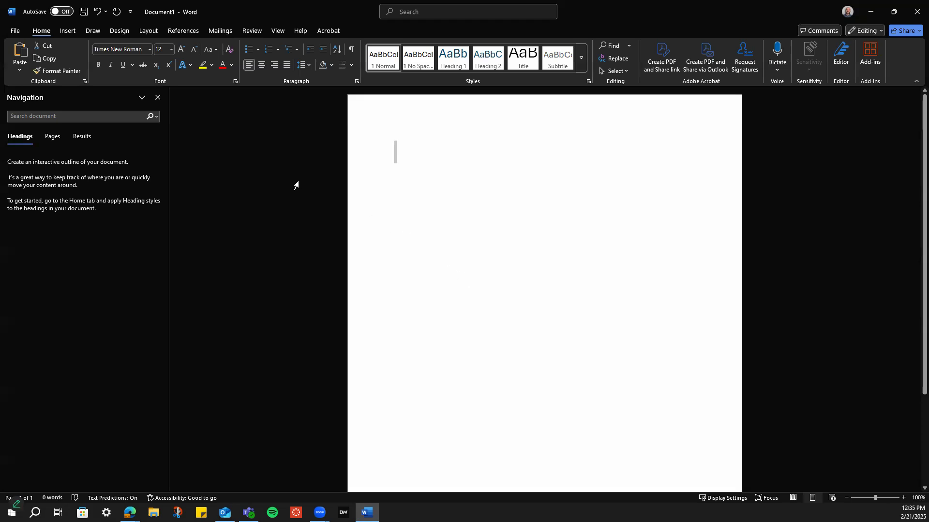
Lower paragraph Spacing After from 8 pt to 0 pt on the Layout tab
{"action": "left_click", "coordinate": [145, 32]}
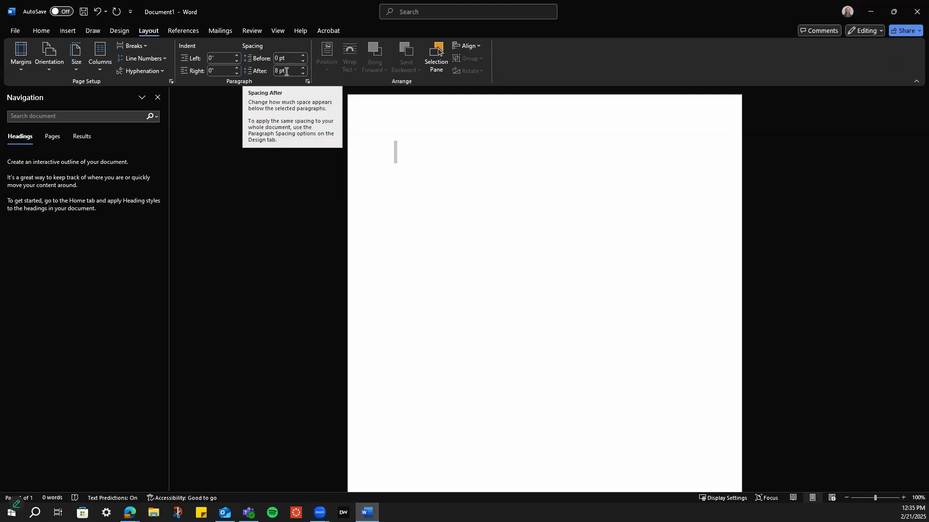
{"action": "left_click", "coordinate": [303, 73]}
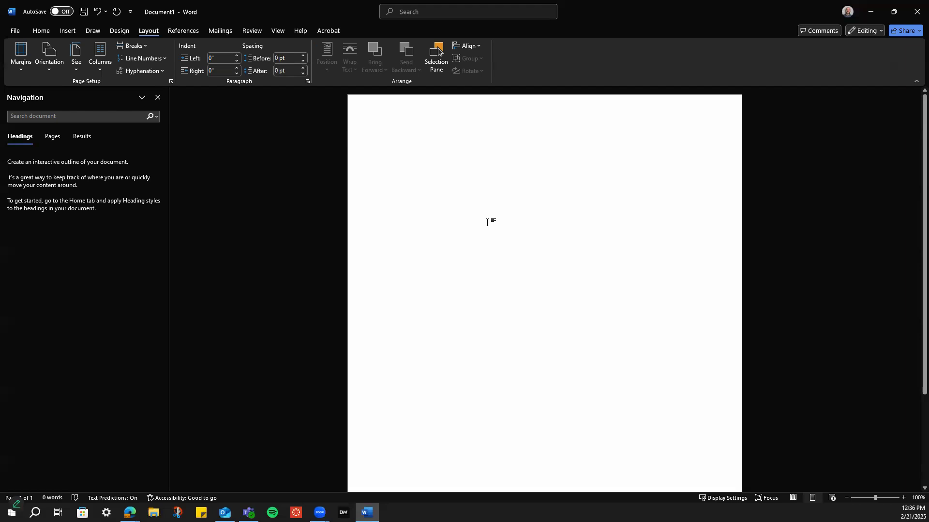
{"action": "left_click", "coordinate": [41, 30]}
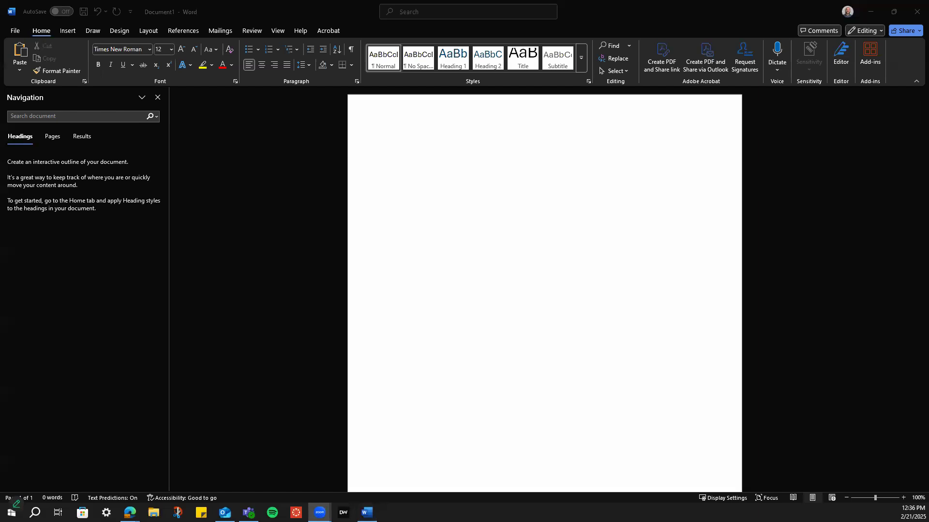
Paste the lorem ipsum paragraphs into the document, filling about two pages
{"action": "left_click", "coordinate": [499, 227]}
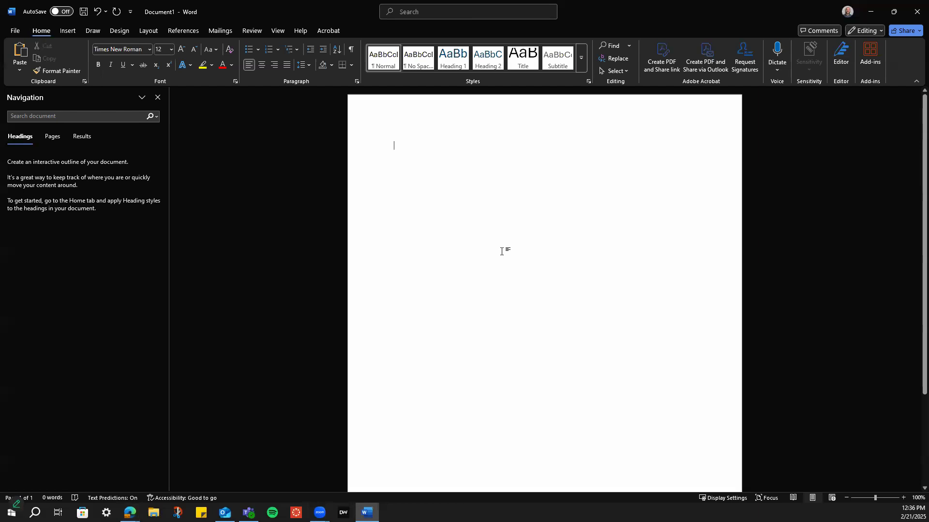
{"action": "key", "text": "ctrl+v"}
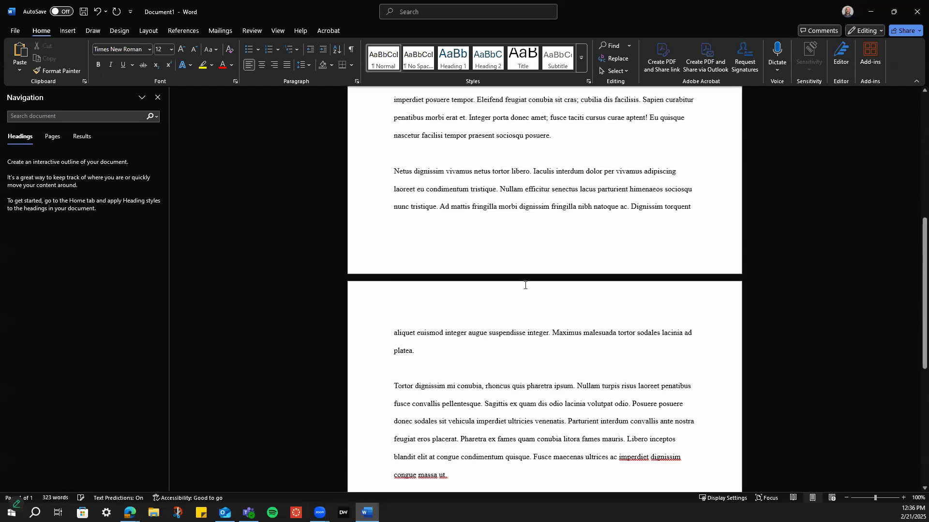
{"action": "scroll", "coordinate": [542, 304], "scroll_direction": "up", "scroll_amount": 2}
{"action": "scroll", "coordinate": [555, 322], "scroll_direction": "up", "scroll_amount": 5}
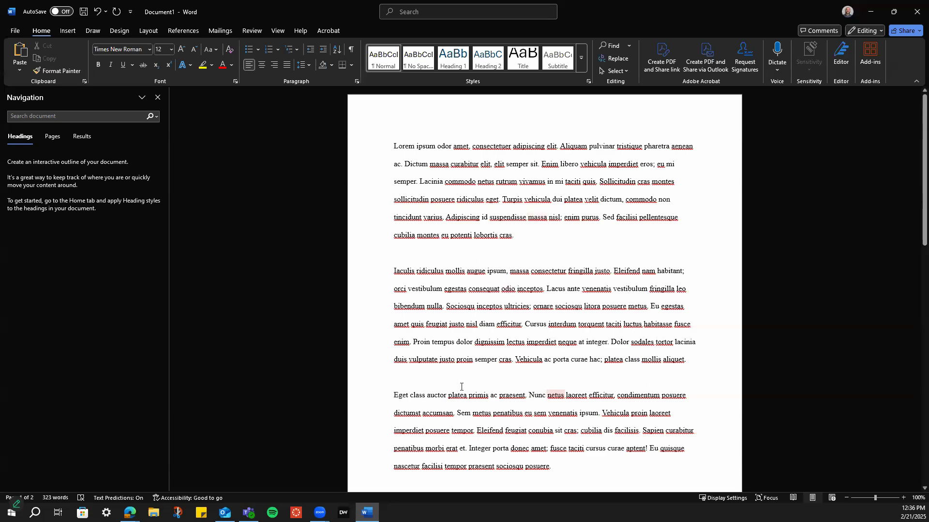
{"action": "scroll", "coordinate": [448, 284], "scroll_direction": "down", "scroll_amount": 3}
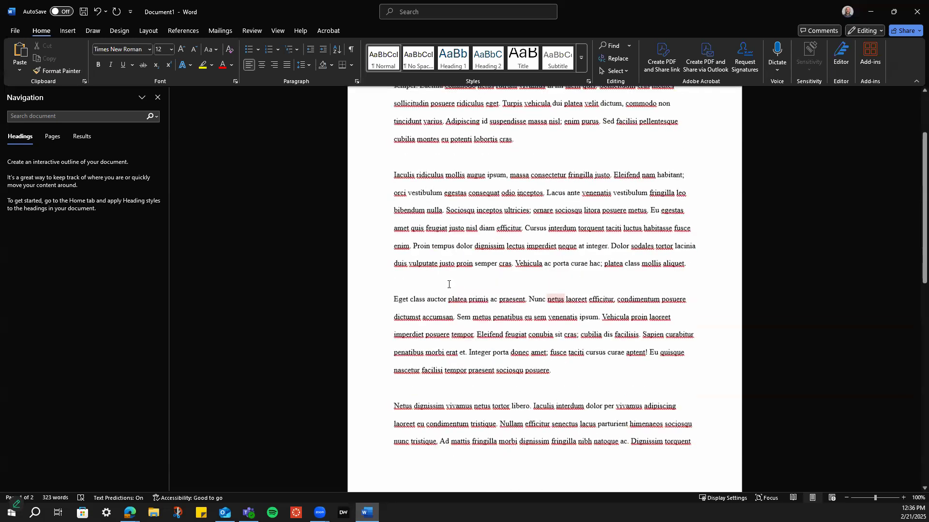
{"action": "scroll", "coordinate": [449, 285], "scroll_direction": "up", "scroll_amount": 3}
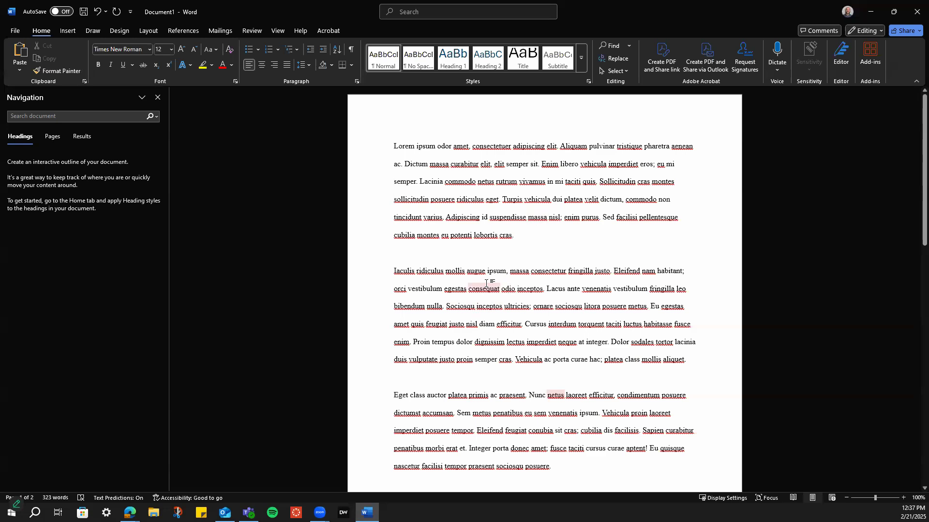
Clear the document and re-paste the lorem ipsum using Keep Text Only
{"action": "key", "text": "ctrl+a"}
{"action": "key", "text": "Delete"}
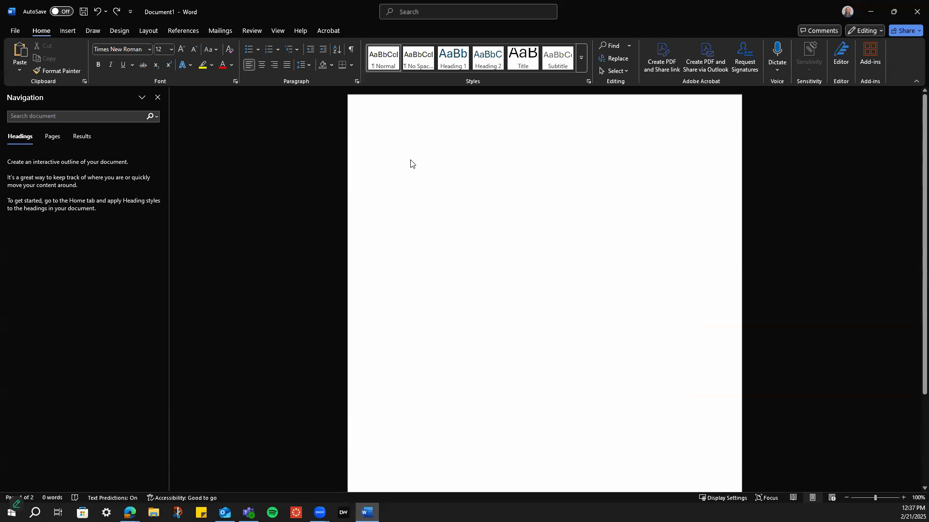
{"action": "right_click", "coordinate": [411, 162]}
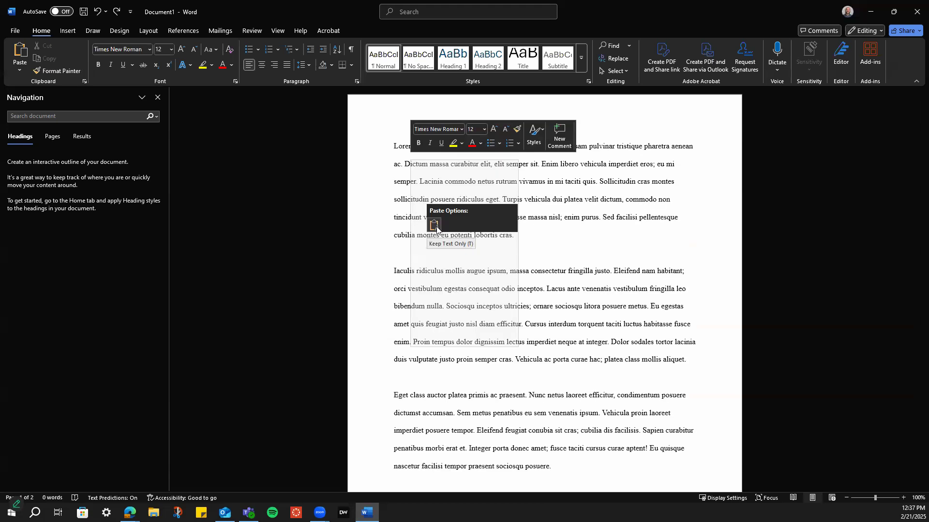
{"action": "left_click", "coordinate": [437, 228]}
{"action": "scroll", "coordinate": [523, 348], "scroll_direction": "up", "scroll_amount": 6}
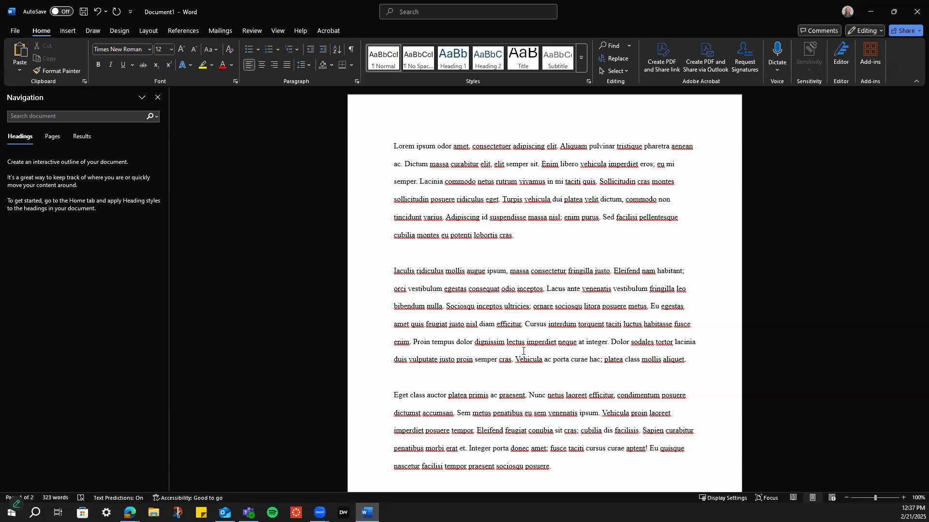
{"action": "left_click", "coordinate": [490, 254]}
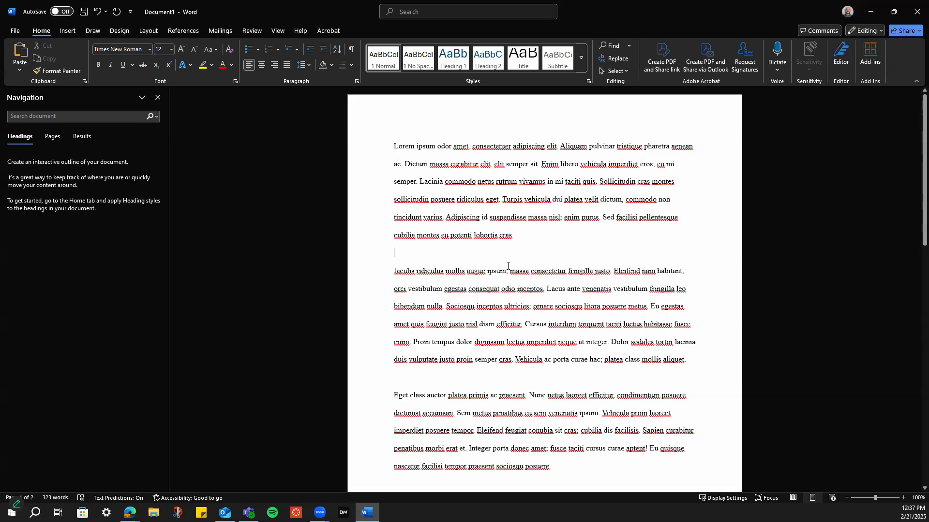
Delete the blank lines between paragraphs, including those before the Eget and Netus paragraphs
{"action": "key", "text": "Delete"}
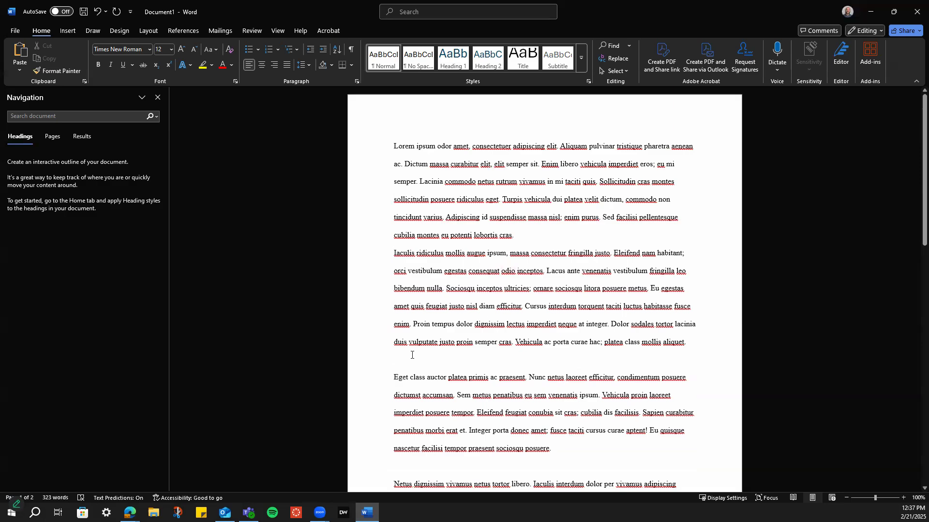
{"action": "key", "text": "Delete"}
{"action": "left_click", "coordinate": [425, 447]}
{"action": "key", "text": "Delete"}
{"action": "scroll", "coordinate": [450, 407], "scroll_direction": "down", "scroll_amount": 3}
{"action": "scroll", "coordinate": [436, 406], "scroll_direction": "down", "scroll_amount": 6}
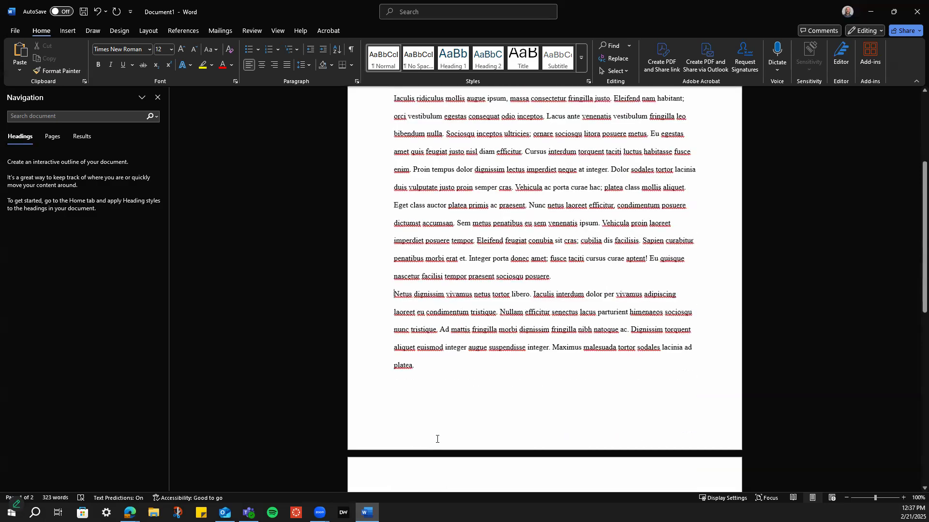
{"action": "left_click", "coordinate": [428, 272]}
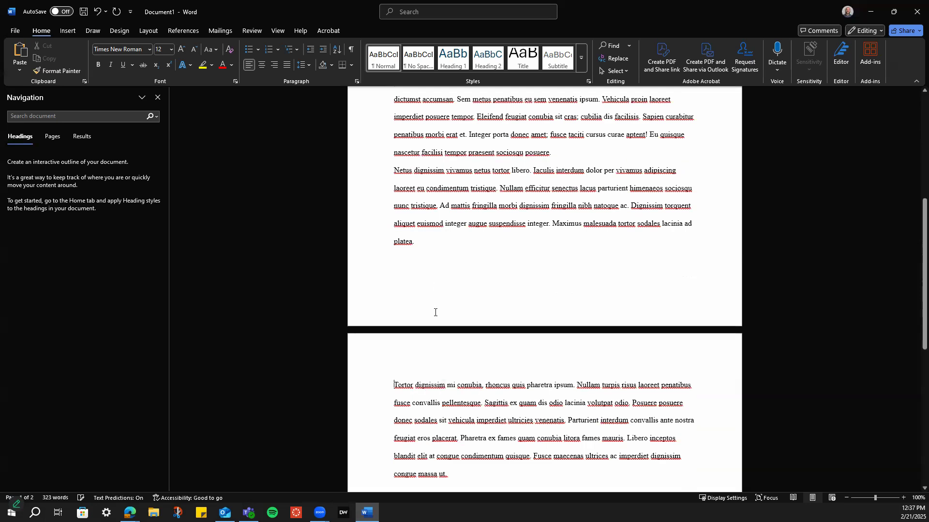
{"action": "scroll", "coordinate": [426, 435], "scroll_direction": "down", "scroll_amount": 2}
{"action": "left_click", "coordinate": [604, 453]}
{"action": "left_click", "coordinate": [441, 449]}
{"action": "scroll", "coordinate": [561, 464], "scroll_direction": "up", "scroll_amount": 6}
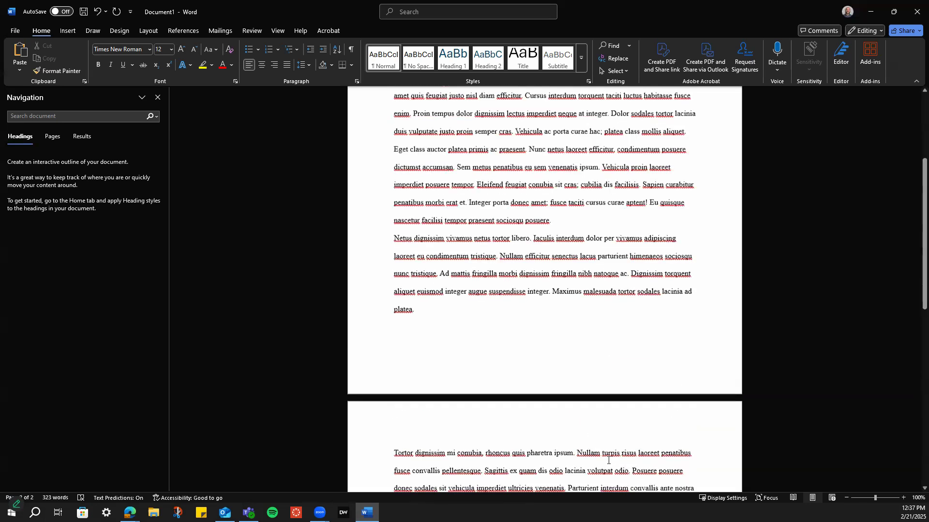
{"action": "scroll", "coordinate": [557, 465], "scroll_direction": "up", "scroll_amount": 5}
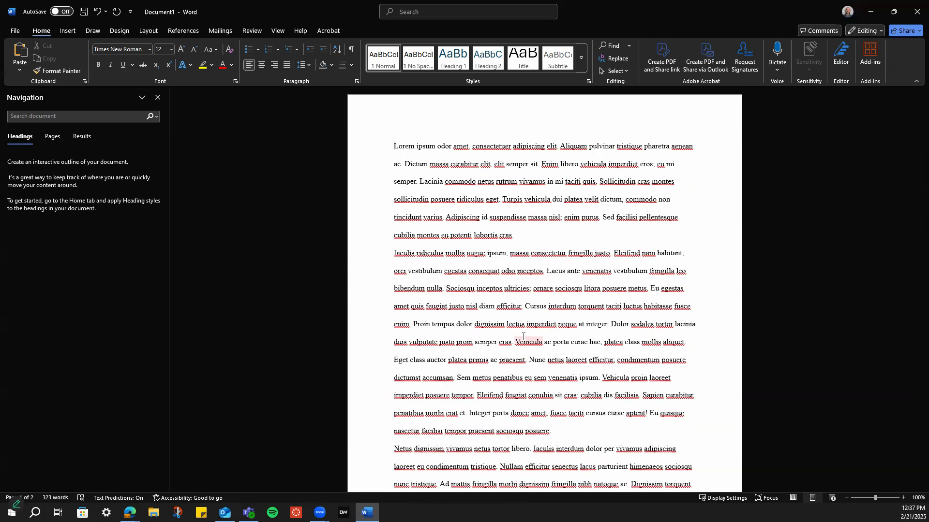
Indent the first lines of the Lorem, Iaculis and Eget paragraphs with Tab
{"action": "key", "text": "Tab"}
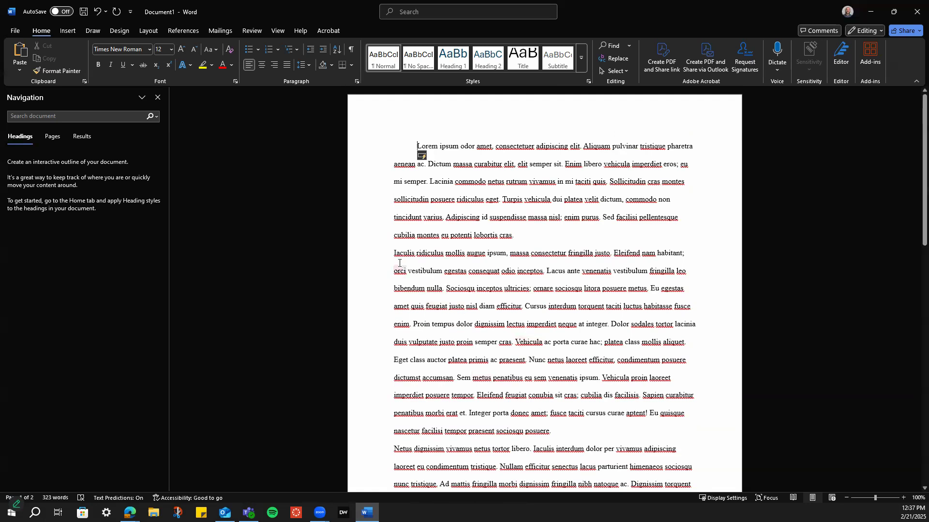
{"action": "left_click", "coordinate": [380, 255]}
{"action": "left_click", "coordinate": [394, 254]}
{"action": "key", "text": "Tab"}
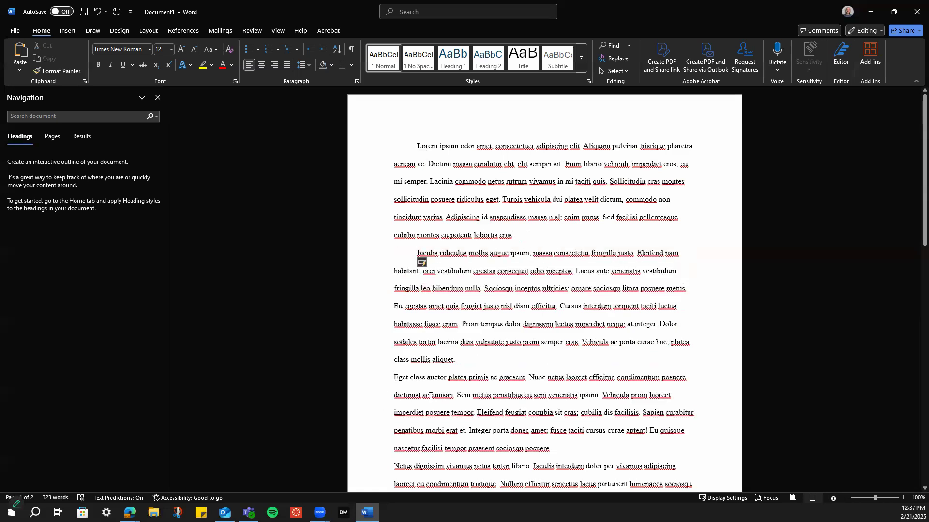
{"action": "key", "text": "Tab"}
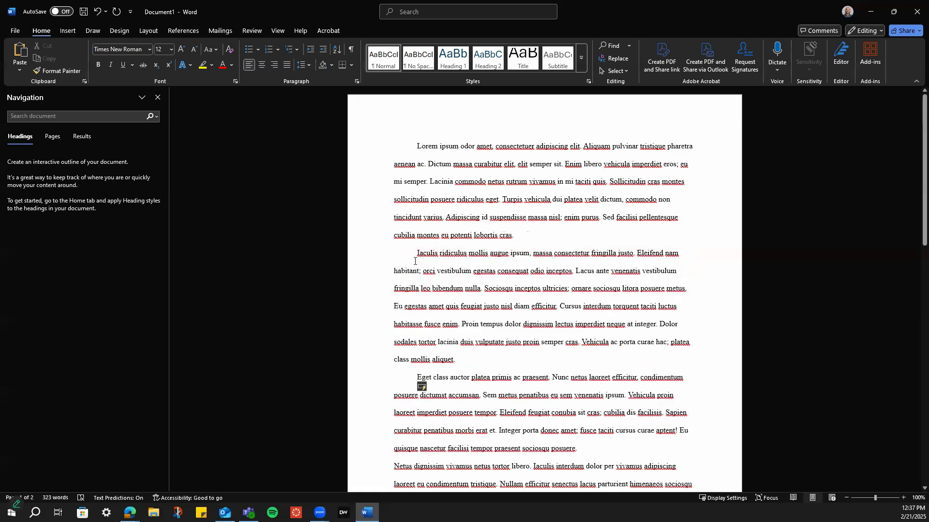
Indent the first lines of the Tortor and Netus paragraphs with Tab
{"action": "scroll", "coordinate": [411, 375], "scroll_direction": "down", "scroll_amount": 5}
{"action": "scroll", "coordinate": [415, 367], "scroll_direction": "down", "scroll_amount": 1}
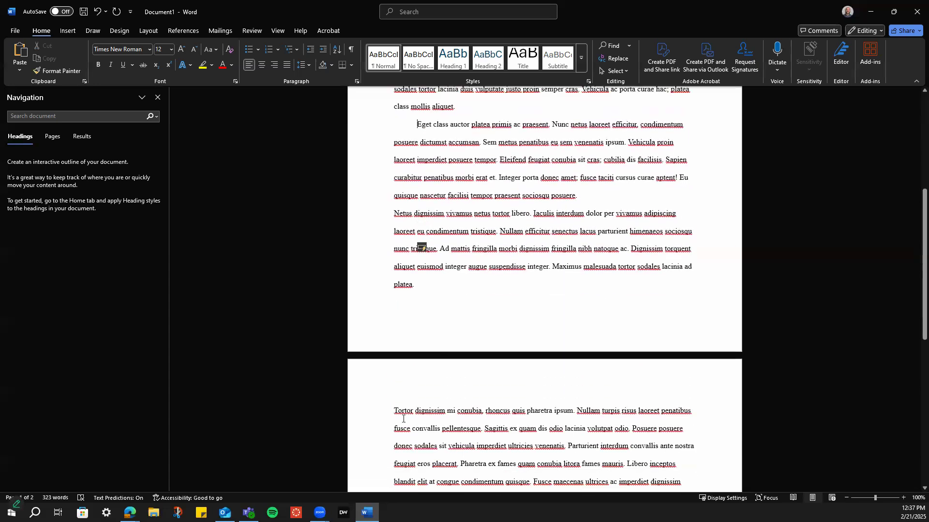
{"action": "right_click", "coordinate": [403, 409]}
{"action": "key", "text": "Escape"}
{"action": "key", "text": "Tab"}
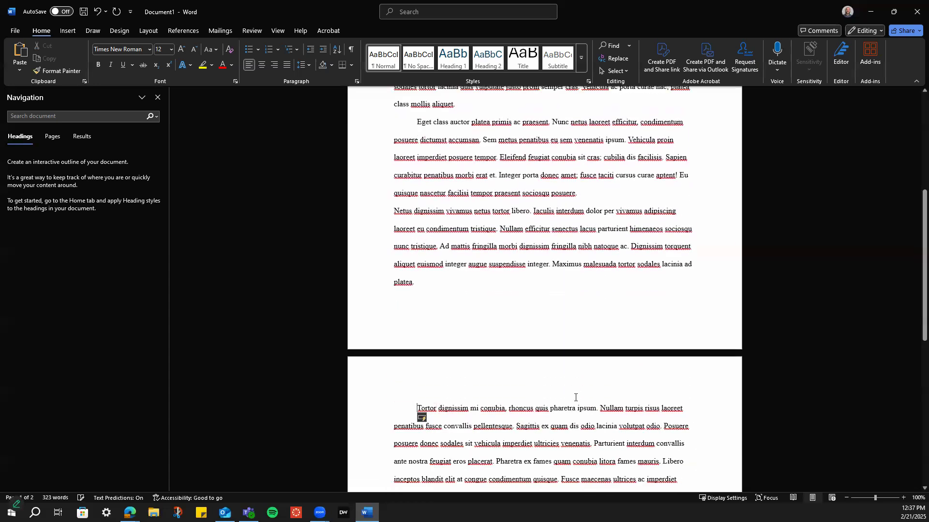
{"action": "scroll", "coordinate": [527, 410], "scroll_direction": "down", "scroll_amount": 1}
{"action": "scroll", "coordinate": [527, 410], "scroll_direction": "up", "scroll_amount": 7}
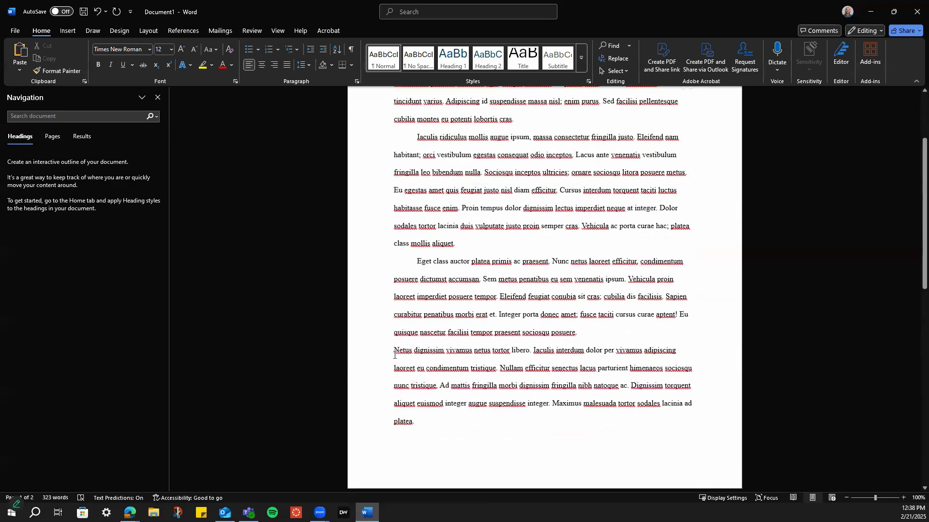
{"action": "right_click", "coordinate": [395, 350]}
{"action": "key", "text": "Escape"}
{"action": "key", "text": "Tab"}
{"action": "left_click", "coordinate": [610, 343]}
{"action": "scroll", "coordinate": [711, 375], "scroll_direction": "up", "scroll_amount": 5}
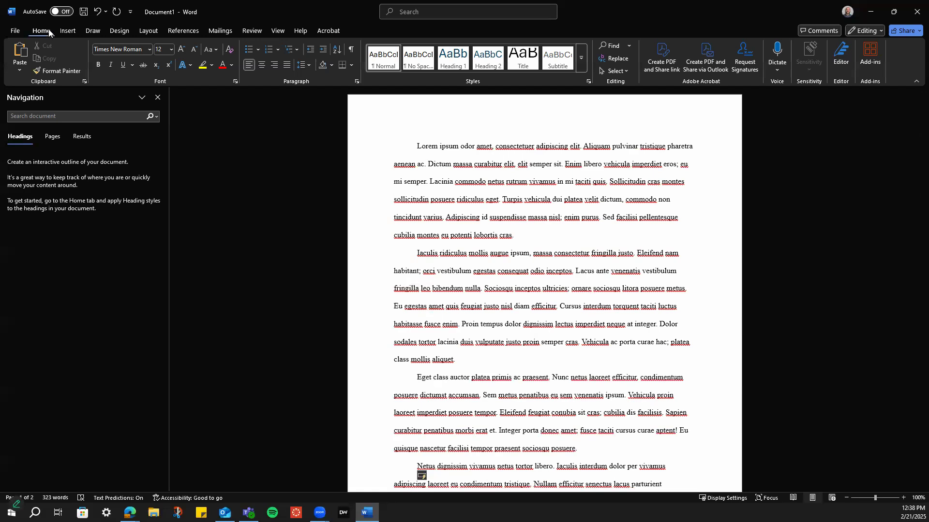
Show formatting marks and add blank paragraphs after 'cras.'
{"action": "left_click", "coordinate": [353, 50]}
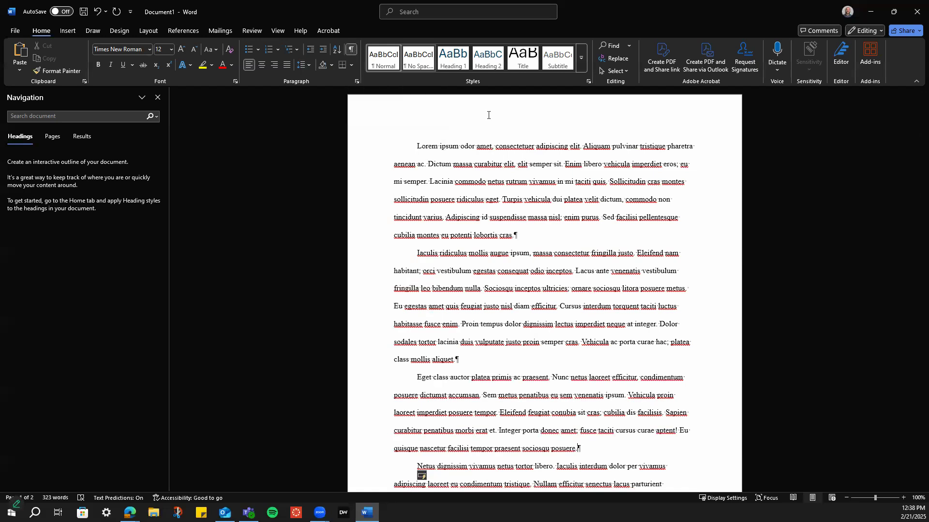
{"action": "scroll", "coordinate": [580, 278], "scroll_direction": "down", "scroll_amount": 1}
{"action": "scroll", "coordinate": [579, 277], "scroll_direction": "down", "scroll_amount": 6}
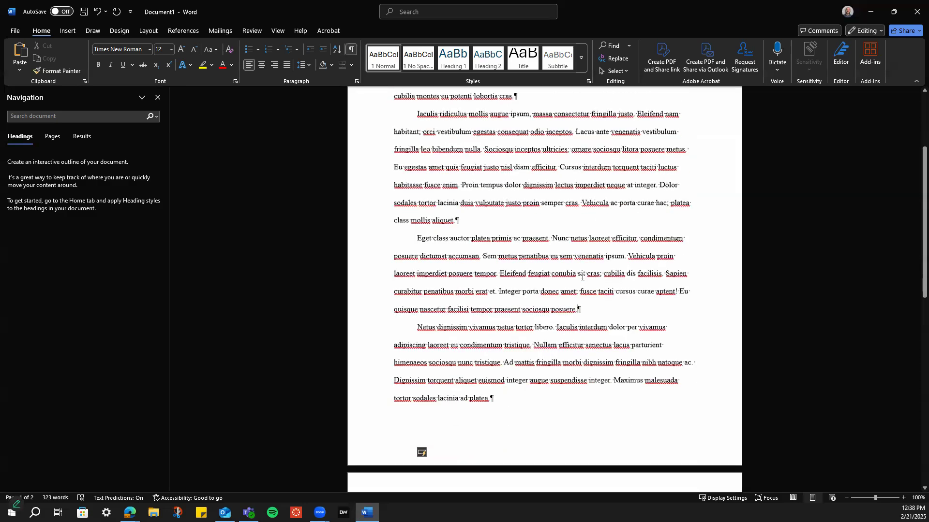
{"action": "scroll", "coordinate": [586, 313], "scroll_direction": "up", "scroll_amount": 7}
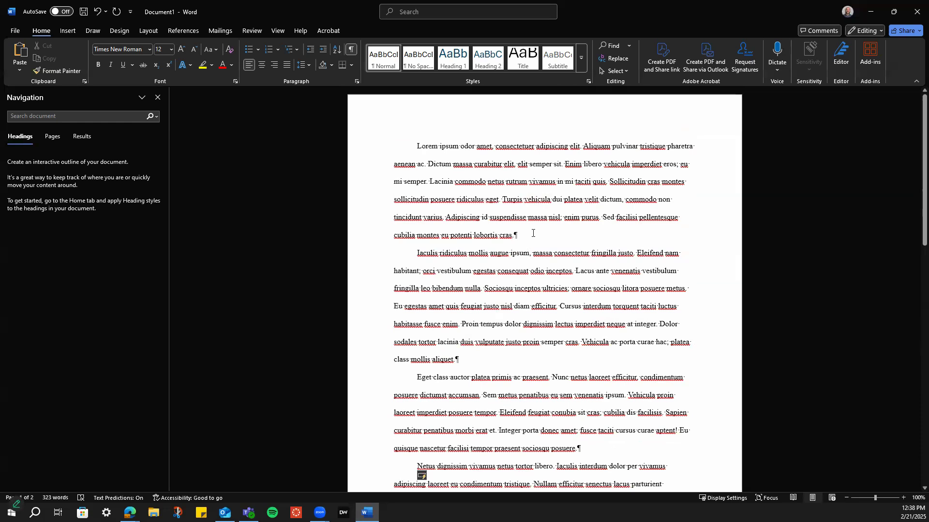
{"action": "left_click", "coordinate": [532, 233]}
{"action": "key", "text": "Return"}
{"action": "key", "text": "Return"}
{"action": "key", "text": "Return"}
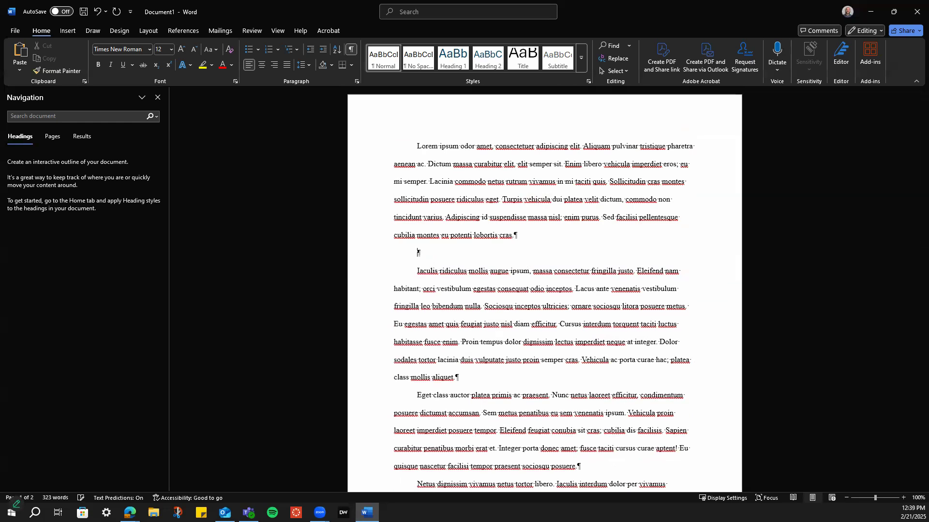
{"action": "key", "text": "Return"}
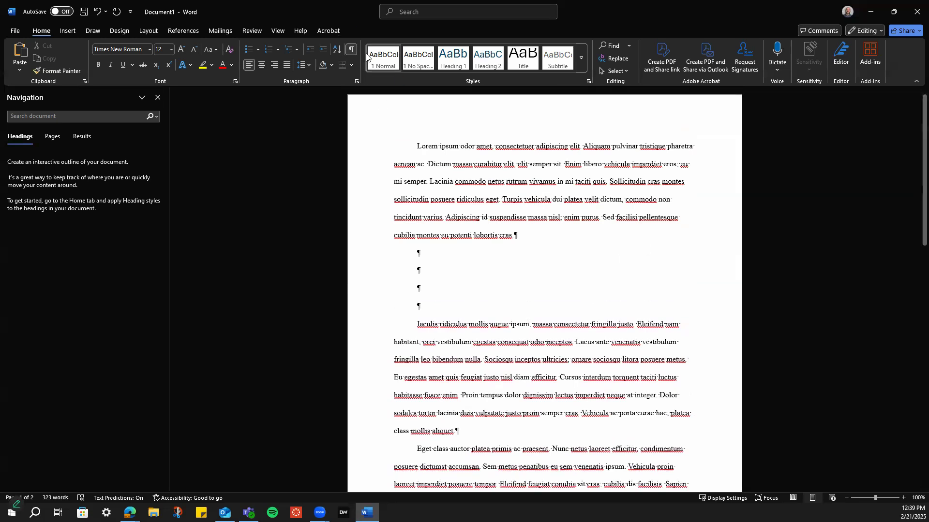
{"action": "left_click", "coordinate": [354, 50]}
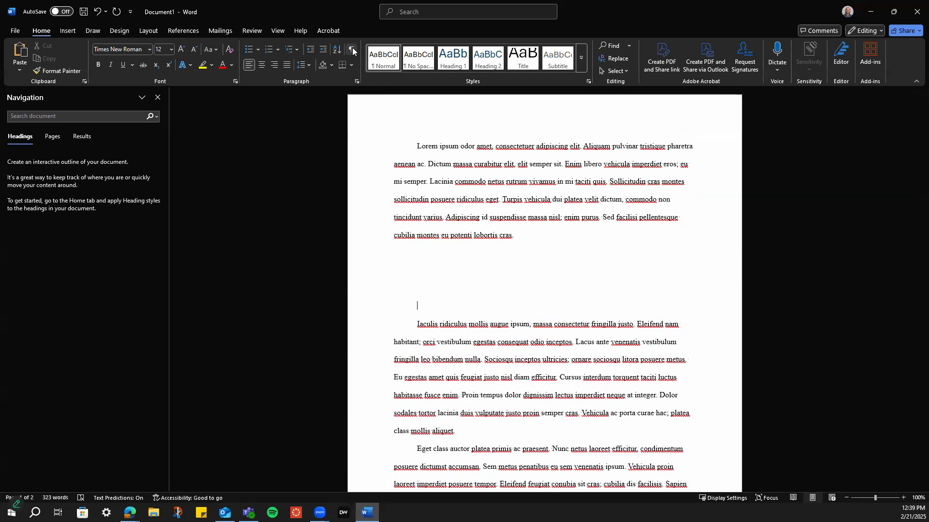
{"action": "left_click", "coordinate": [354, 51]}
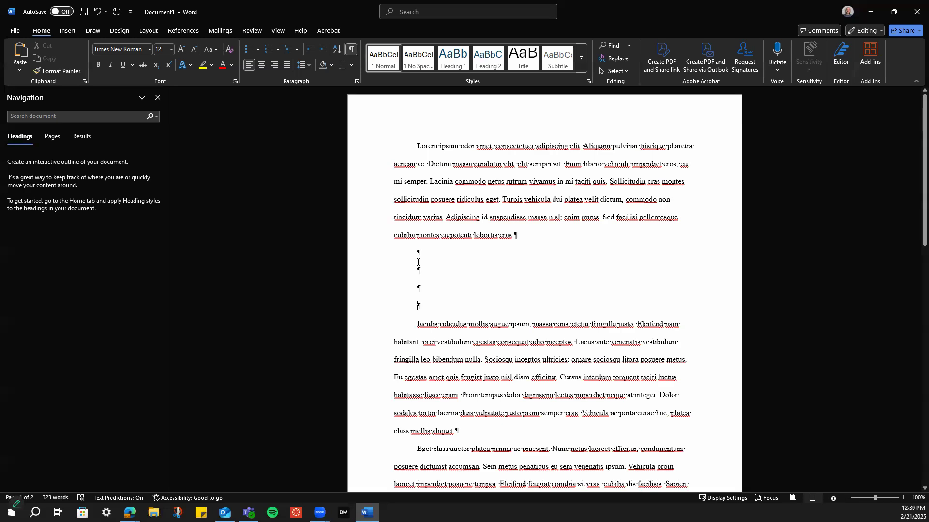
Remove the blank paragraphs and the trailing spaces after 'cras.'
{"action": "left_click", "coordinate": [437, 306]}
{"action": "key", "text": "BackSpace"}
{"action": "key", "text": "BackSpace"}
{"action": "key", "text": "BackSpace"}
{"action": "key", "text": "BackSpace"}
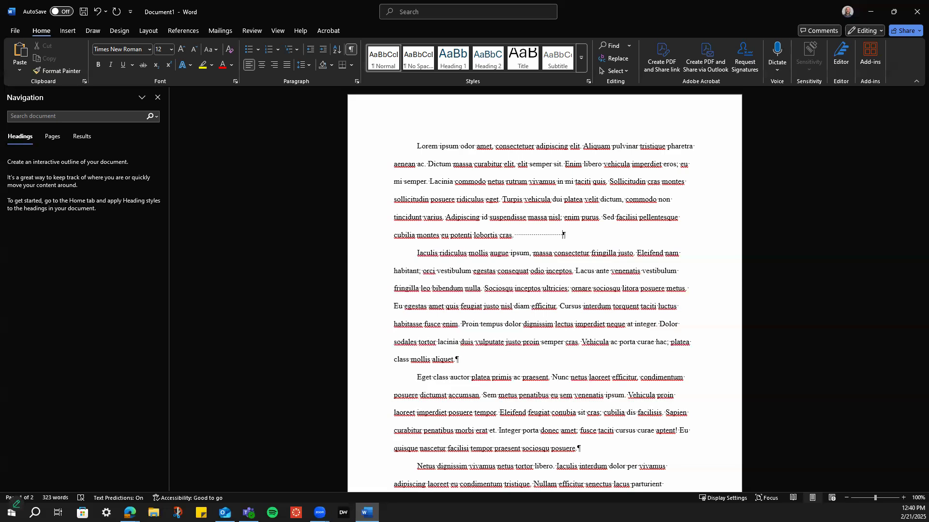
{"action": "key", "text": "BackSpace"}
{"action": "key", "text": "BackSpace"}
{"action": "key", "text": "BackSpace"}
{"action": "key", "text": "BackSpace"}
{"action": "key", "text": "BackSpace"}
{"action": "key", "text": "BackSpace"}
{"action": "key", "text": "BackSpace"}
{"action": "key", "text": "BackSpace"}
{"action": "key", "text": "BackSpace"}
{"action": "key", "text": "BackSpace"}
{"action": "key", "text": "BackSpace"}
{"action": "key", "text": "BackSpace"}
{"action": "key", "text": "BackSpace"}
{"action": "key", "text": "BackSpace"}
{"action": "key", "text": "BackSpace"}
{"action": "key", "text": "BackSpace"}
{"action": "key", "text": "BackSpace"}
{"action": "key", "text": "BackSpace"}
{"action": "key", "text": "BackSpace"}
{"action": "key", "text": "BackSpace"}
{"action": "key", "text": "BackSpace"}
{"action": "key", "text": "BackSpace"}
{"action": "key", "text": "BackSpace"}
{"action": "left_click", "coordinate": [417, 253]}
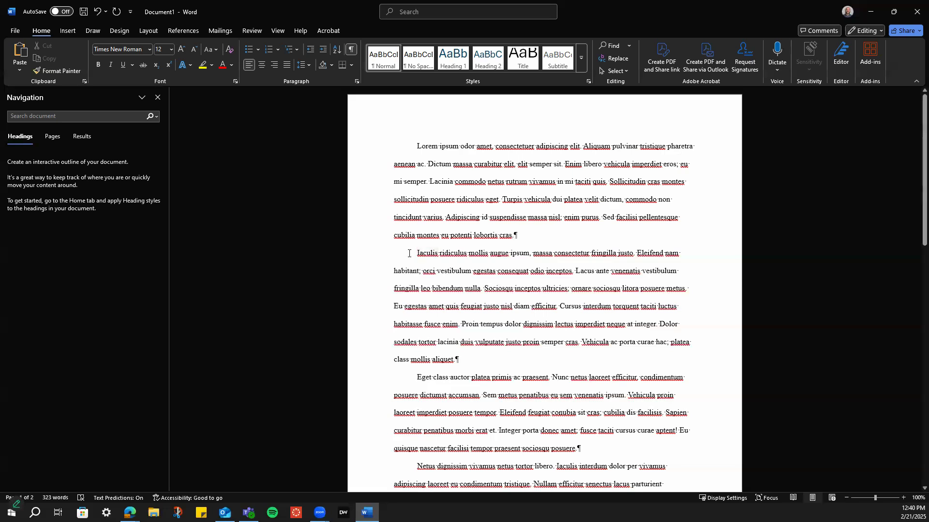
{"action": "left_click", "coordinate": [550, 234]}
{"action": "scroll", "coordinate": [585, 286], "scroll_direction": "down", "scroll_amount": 3}
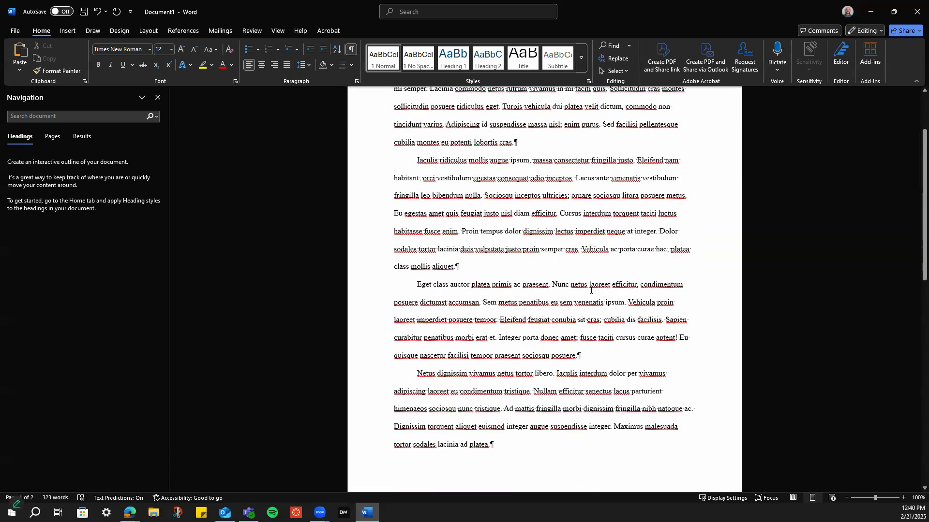
{"action": "scroll", "coordinate": [591, 291], "scroll_direction": "down", "scroll_amount": 12}
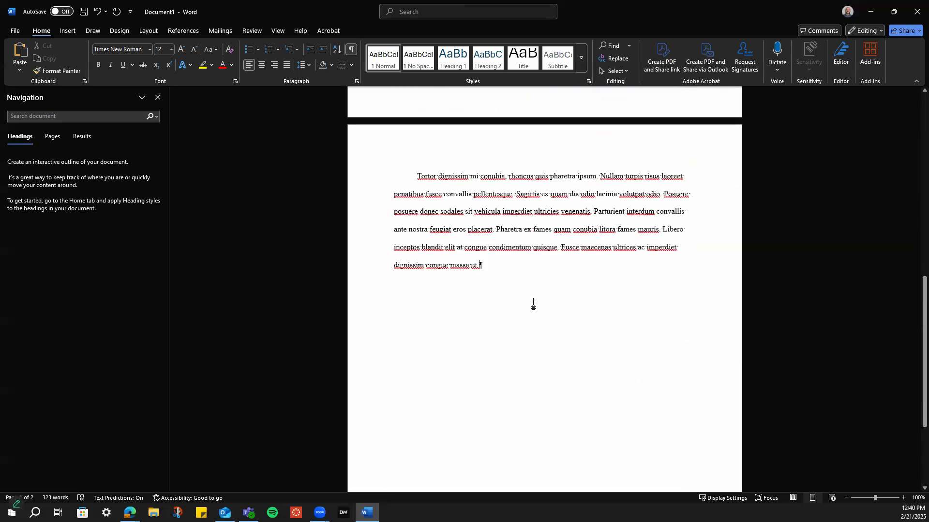
{"action": "scroll", "coordinate": [537, 297], "scroll_direction": "down", "scroll_amount": 1}
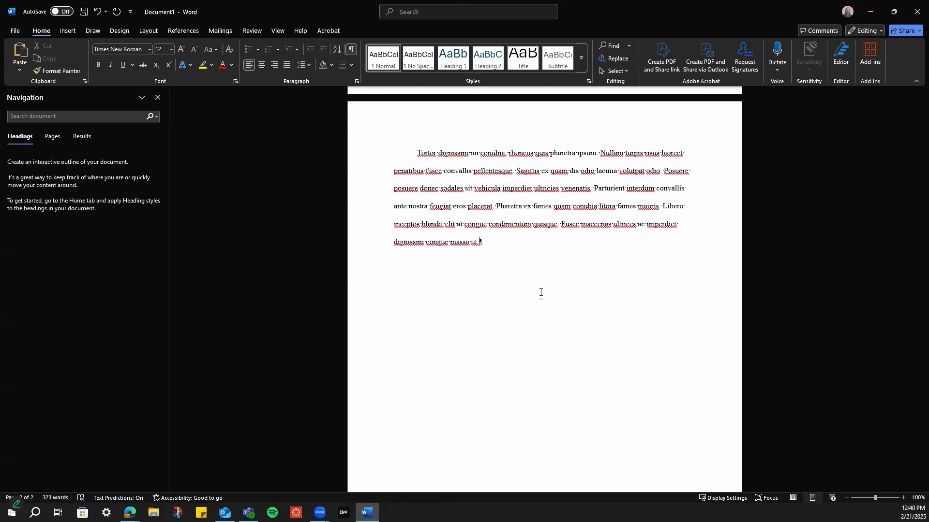
{"action": "scroll", "coordinate": [541, 297], "scroll_direction": "up", "scroll_amount": 10}
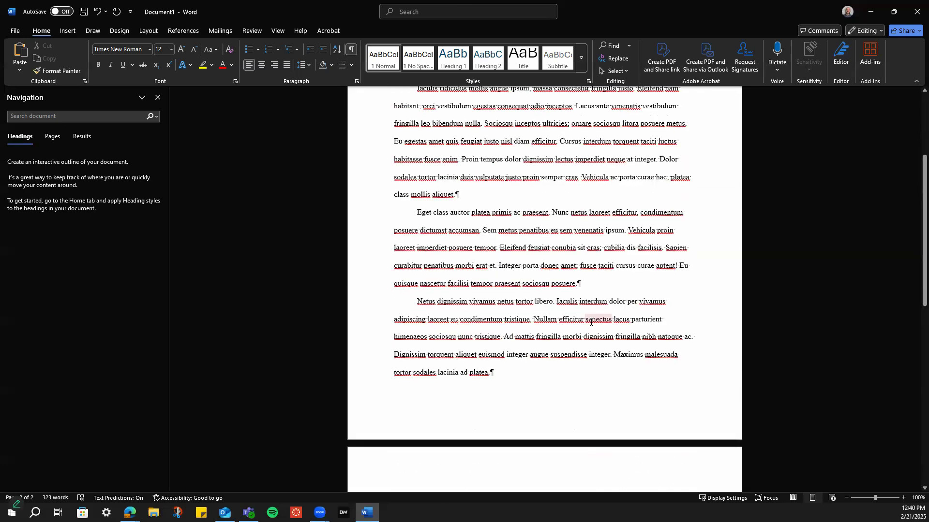
{"action": "scroll", "coordinate": [591, 323], "scroll_direction": "up", "scroll_amount": 3}
{"action": "scroll", "coordinate": [591, 317], "scroll_direction": "down", "scroll_amount": 4}
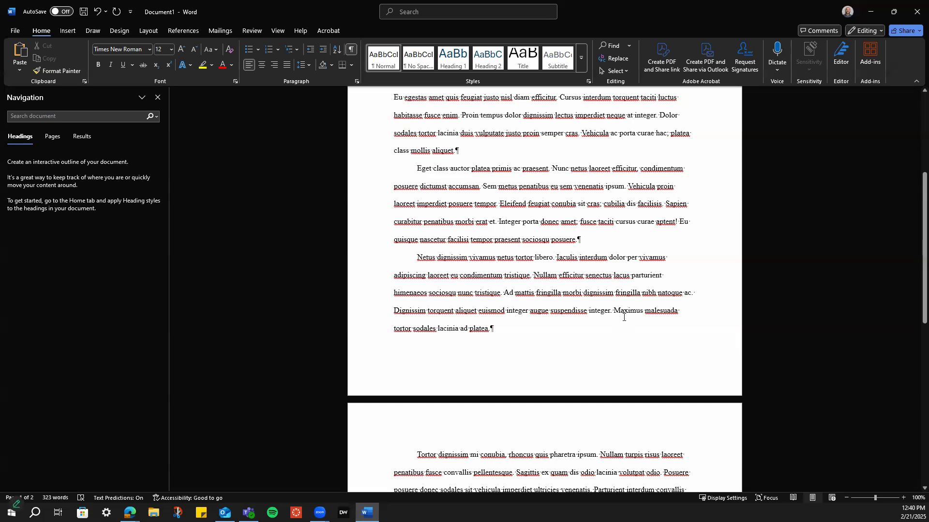
{"action": "scroll", "coordinate": [593, 312], "scroll_direction": "down", "scroll_amount": 6}
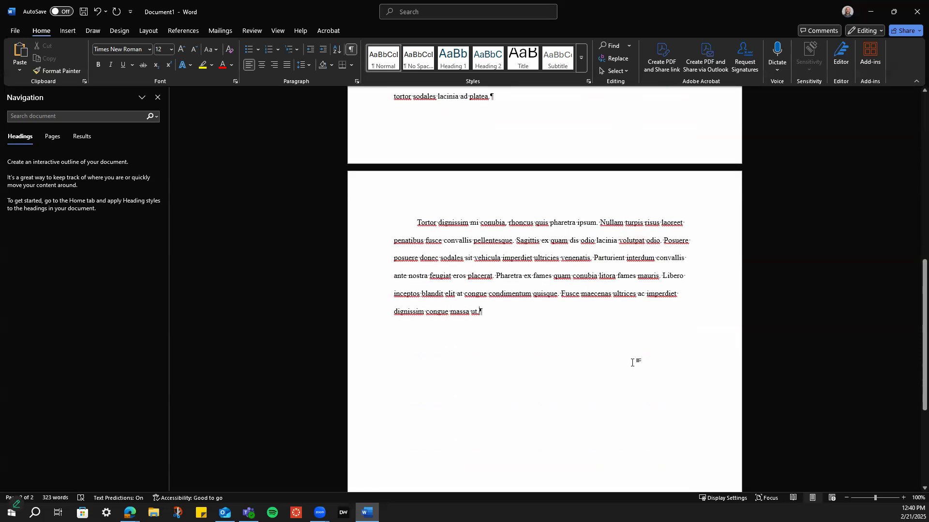
{"action": "scroll", "coordinate": [599, 369], "scroll_direction": "down", "scroll_amount": 4}
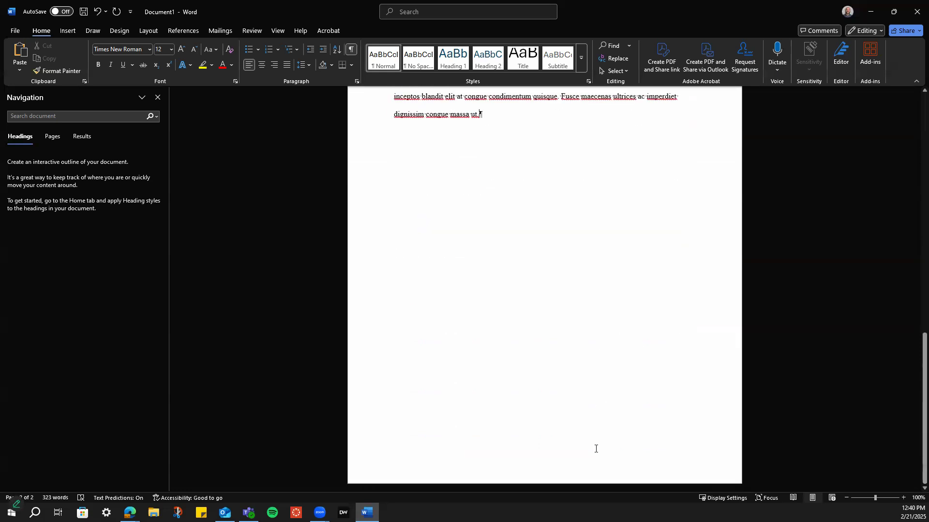
Add blank paragraphs after 'congue massa ut.' until the text reaches a third page
{"action": "key", "text": "Return"}
{"action": "key", "text": "Return"}
{"action": "key", "text": "Return"}
{"action": "key", "text": "Return"}
{"action": "key", "text": "Return"}
{"action": "key", "text": "Return"}
{"action": "key", "text": "Return"}
{"action": "key", "text": "Return"}
{"action": "key", "text": "Return"}
{"action": "key", "text": "Return"}
{"action": "key", "text": "Return"}
{"action": "key", "text": "Return"}
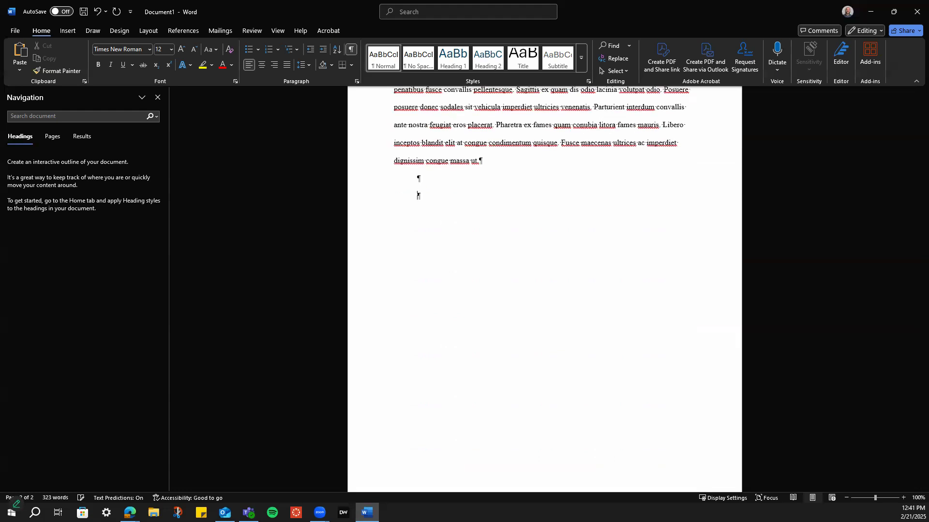
{"action": "key", "text": "Return"}
{"action": "key", "text": "Return"}
{"action": "key", "text": "Return"}
{"action": "key", "text": "Return"}
{"action": "key", "text": "Return"}
{"action": "key", "text": "Return"}
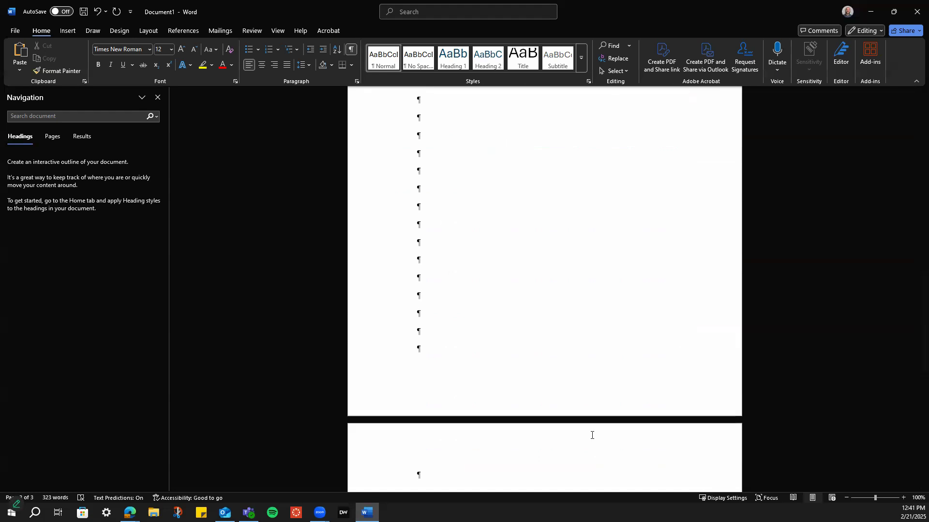
{"action": "scroll", "coordinate": [506, 284], "scroll_direction": "up", "scroll_amount": 5}
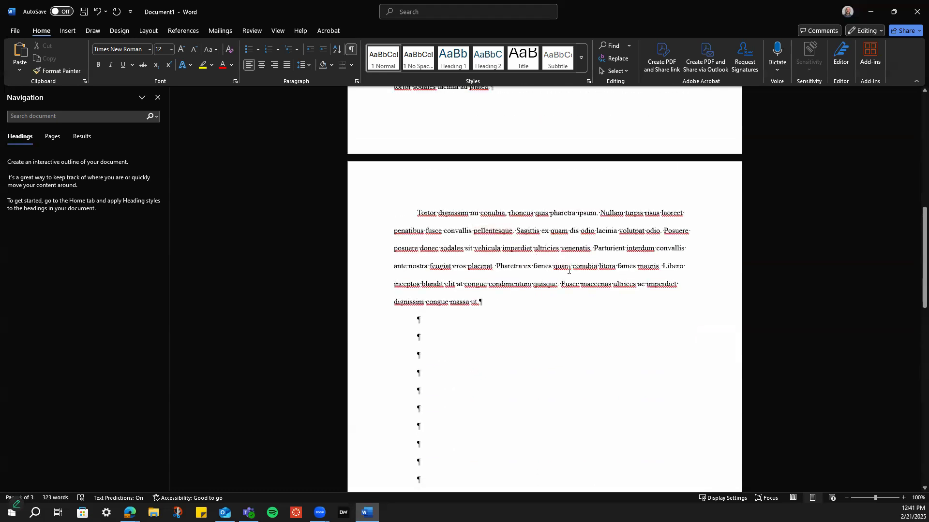
{"action": "scroll", "coordinate": [544, 325], "scroll_direction": "up", "scroll_amount": 2}
{"action": "scroll", "coordinate": [544, 326], "scroll_direction": "up", "scroll_amount": 1}
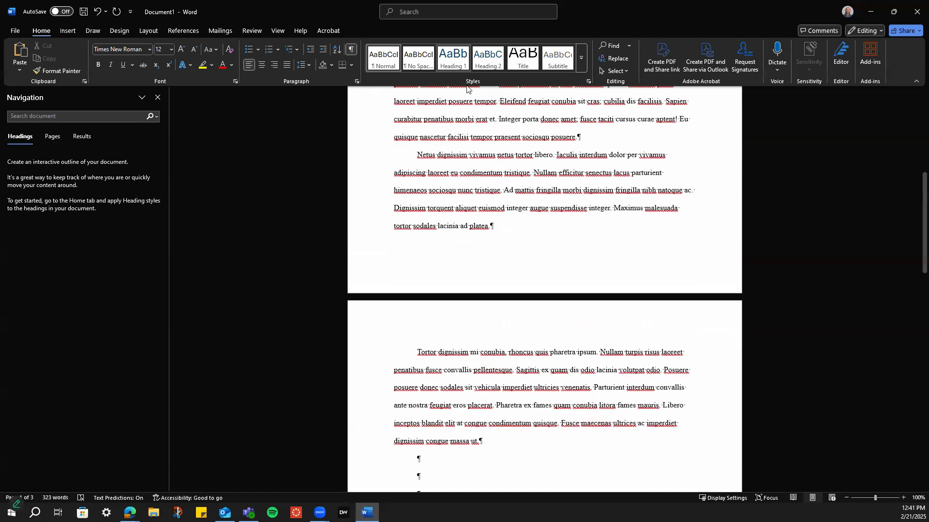
{"action": "scroll", "coordinate": [461, 215], "scroll_direction": "up", "scroll_amount": 1}
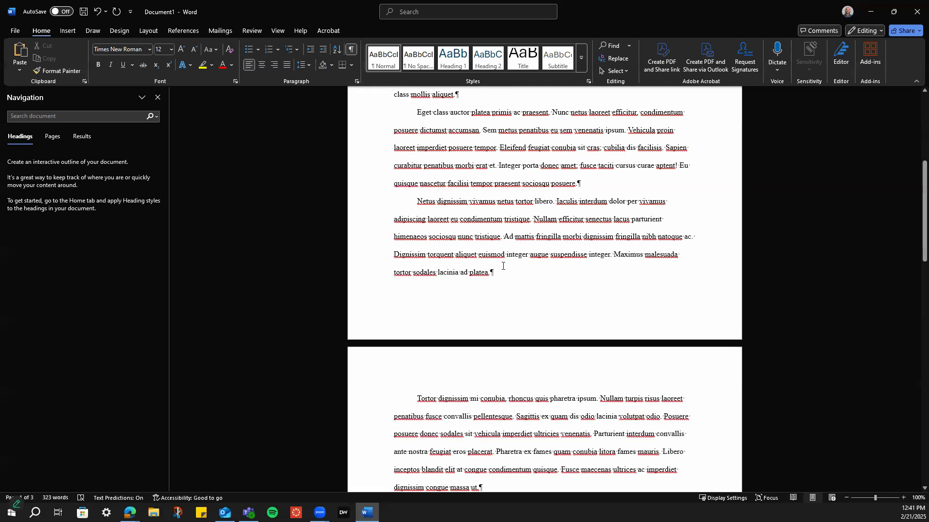
{"action": "scroll", "coordinate": [503, 260], "scroll_direction": "down", "scroll_amount": 7}
{"action": "scroll", "coordinate": [525, 189], "scroll_direction": "up", "scroll_amount": 1}
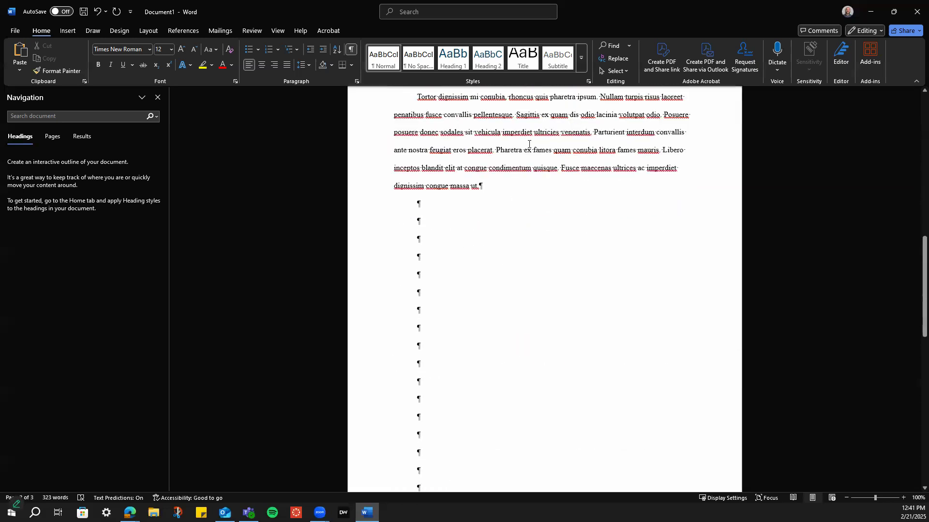
{"action": "scroll", "coordinate": [535, 193], "scroll_direction": "up", "scroll_amount": 8}
Paste a copy of the Netus paragraph in front of the Tortor paragraph
{"action": "left_click_drag", "start_coordinate": [496, 227], "coordinate": [417, 154]}
{"action": "key", "text": "ctrl+c"}
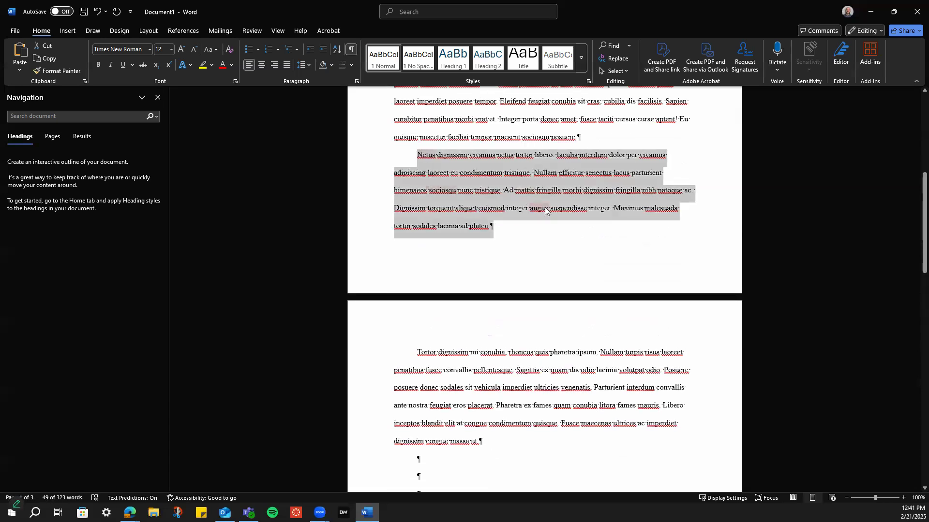
{"action": "left_click", "coordinate": [546, 276]}
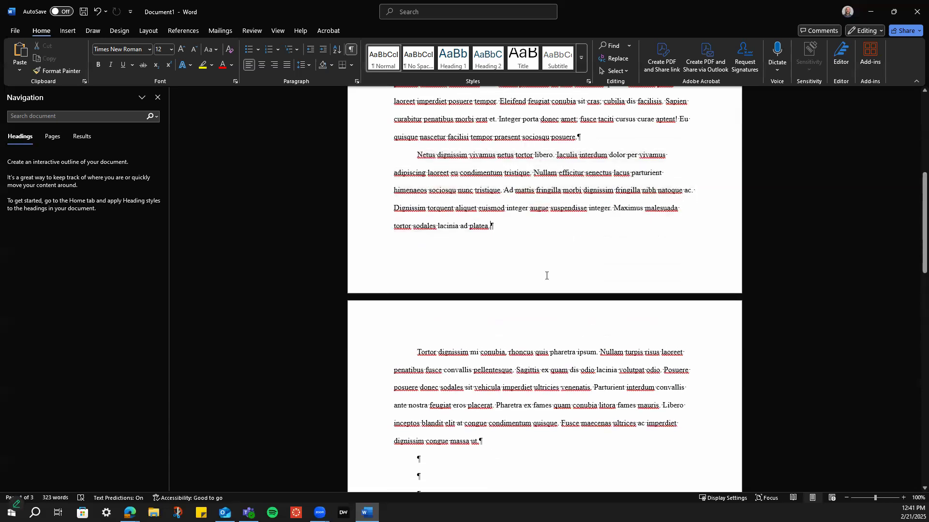
{"action": "right_click", "coordinate": [419, 352]}
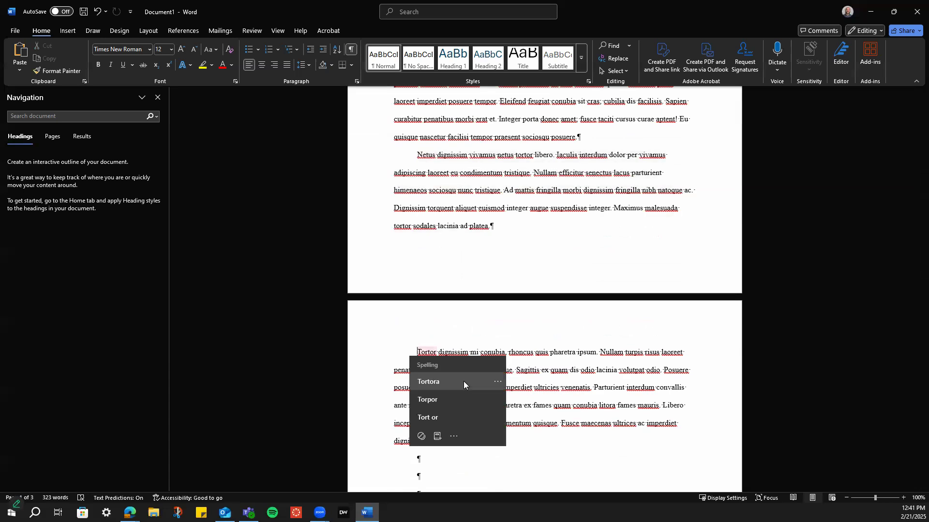
{"action": "key", "text": "Escape"}
{"action": "key", "text": "ctrl+v"}
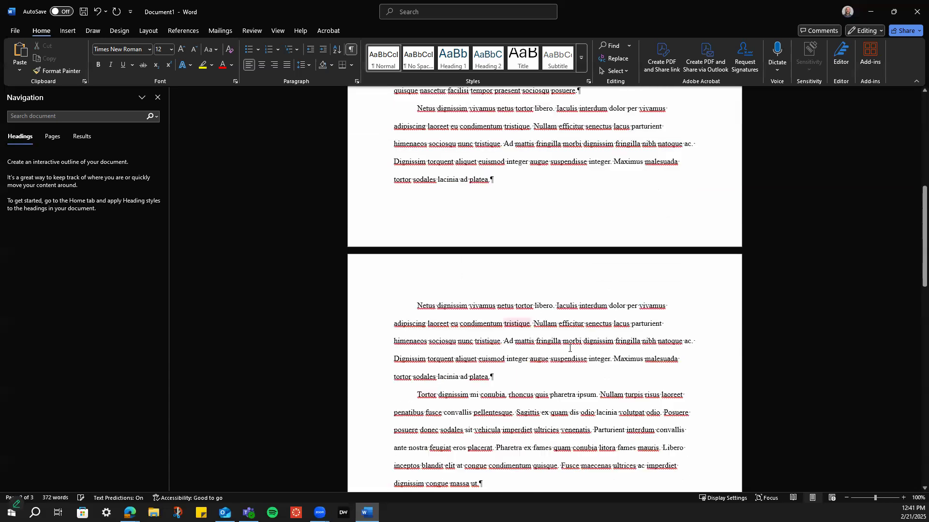
{"action": "scroll", "coordinate": [499, 163], "scroll_direction": "up", "scroll_amount": 5}
{"action": "scroll", "coordinate": [490, 219], "scroll_direction": "down", "scroll_amount": 3}
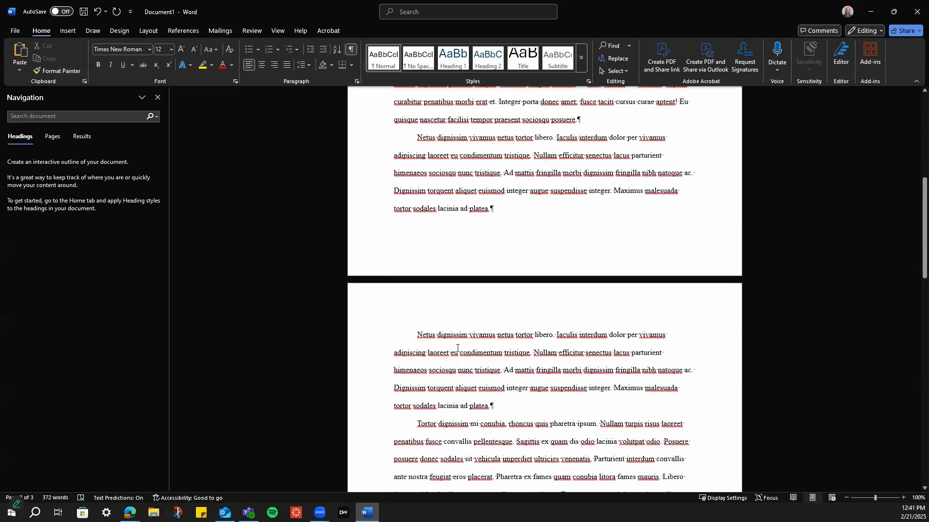
{"action": "scroll", "coordinate": [490, 219], "scroll_direction": "down", "scroll_amount": 15}
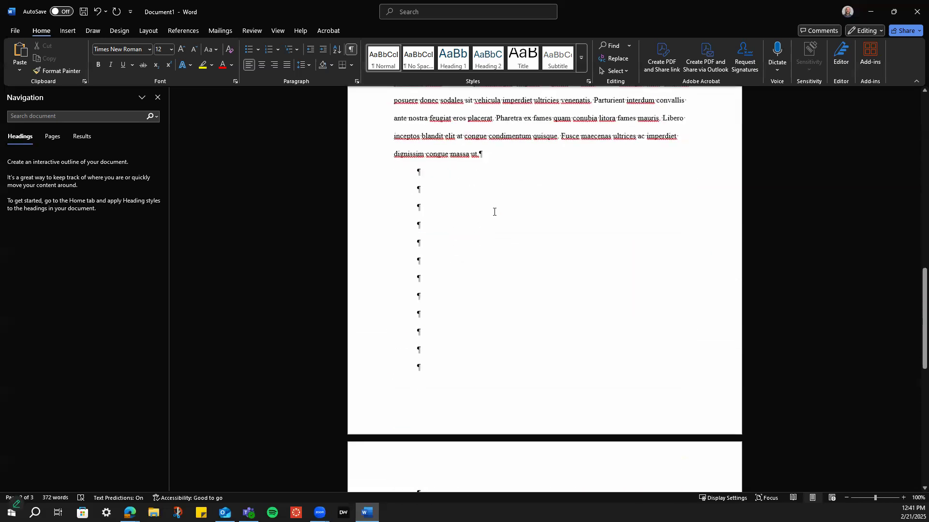
{"action": "scroll", "coordinate": [490, 309], "scroll_direction": "down", "scroll_amount": 3}
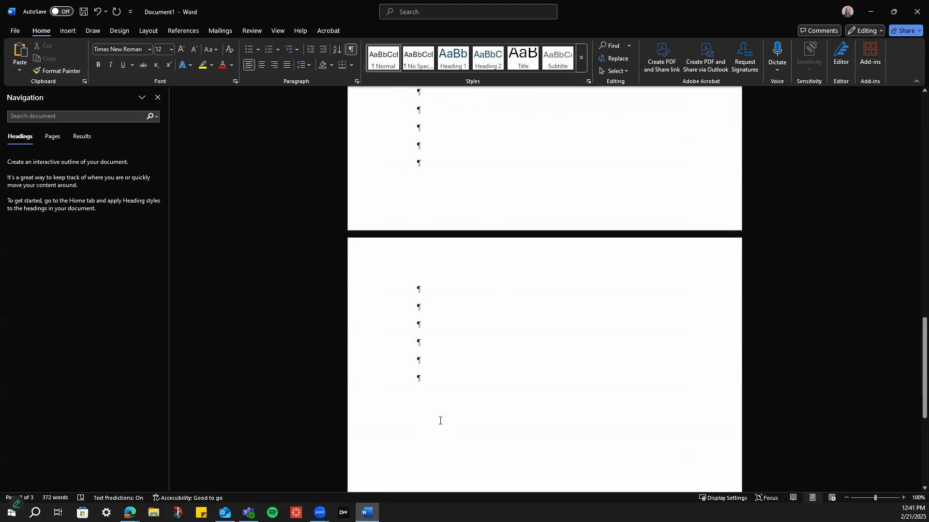
Undo the duplicate Netus paragraph and delete the empty lines after 'massa ut.'
{"action": "key", "text": "ctrl+z"}
{"action": "key", "text": "ctrl+z"}
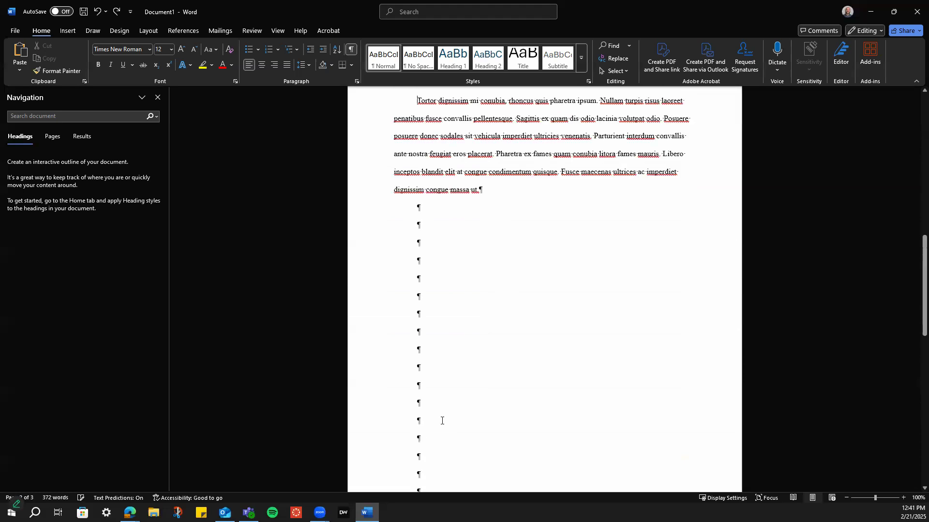
{"action": "key", "text": "BackSpace"}
{"action": "key", "text": "BackSpace"}
{"action": "key", "text": "BackSpace"}
{"action": "key", "text": "BackSpace"}
{"action": "key", "text": "BackSpace"}
{"action": "key", "text": "BackSpace"}
{"action": "key", "text": "BackSpace"}
{"action": "key", "text": "BackSpace"}
{"action": "key", "text": "BackSpace"}
{"action": "key", "text": "BackSpace"}
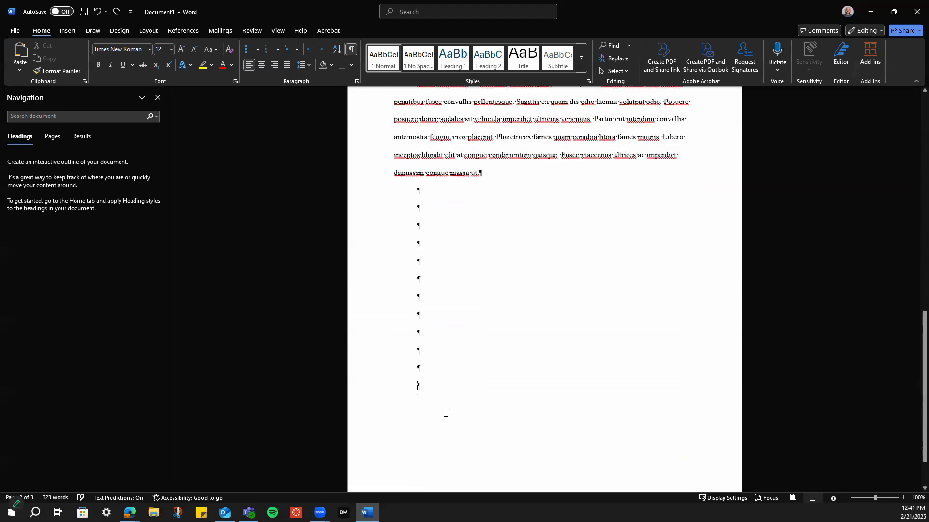
{"action": "key", "text": "BackSpace"}
{"action": "key", "text": "BackSpace"}
{"action": "key", "text": "BackSpace"}
{"action": "key", "text": "BackSpace"}
Insert a page break after 'congue massa ut.' with Ctrl+Enter, creating a third page
{"action": "key", "text": "ctrl+Return"}
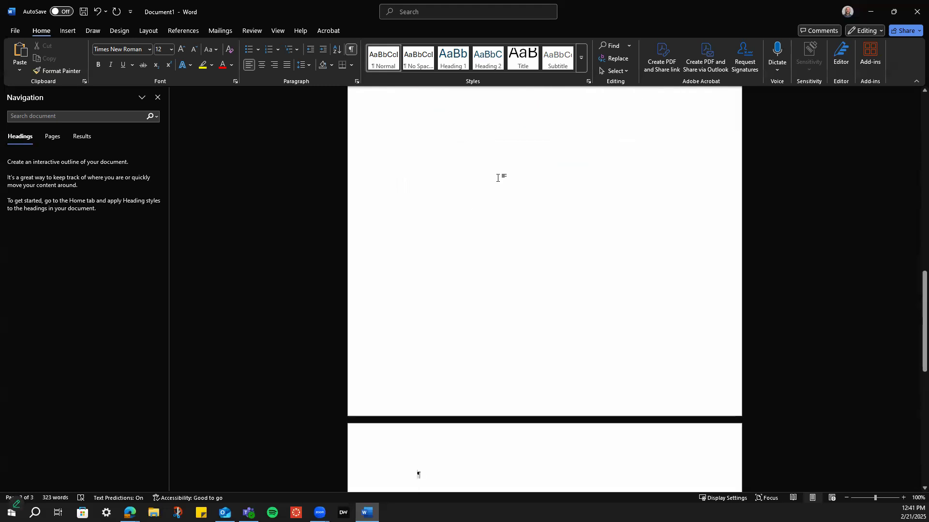
{"action": "scroll", "coordinate": [497, 178], "scroll_direction": "up", "scroll_amount": 3}
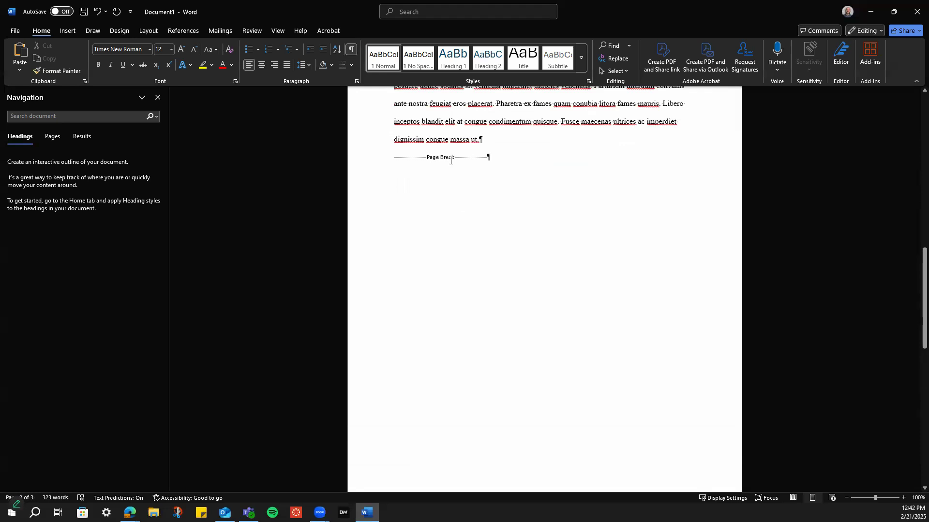
{"action": "scroll", "coordinate": [518, 373], "scroll_direction": "down", "scroll_amount": 5}
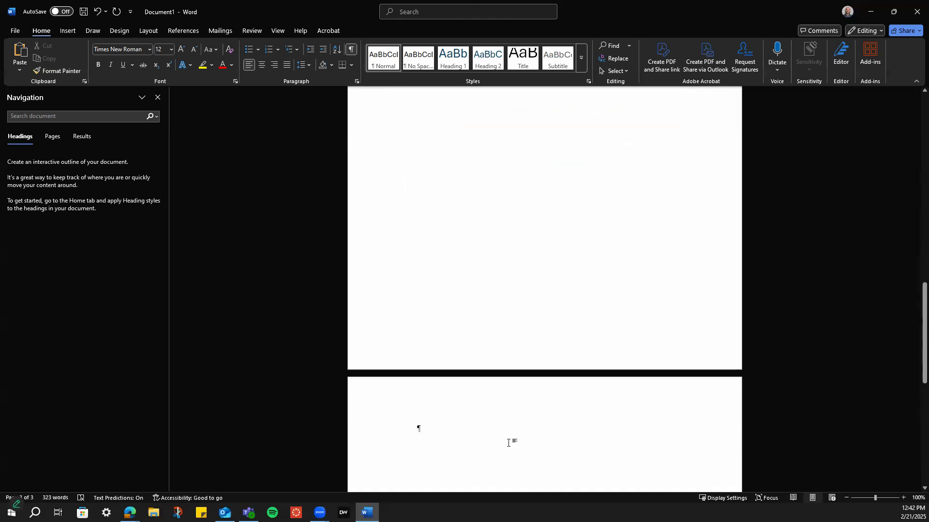
{"action": "scroll", "coordinate": [500, 433], "scroll_direction": "down", "scroll_amount": 8}
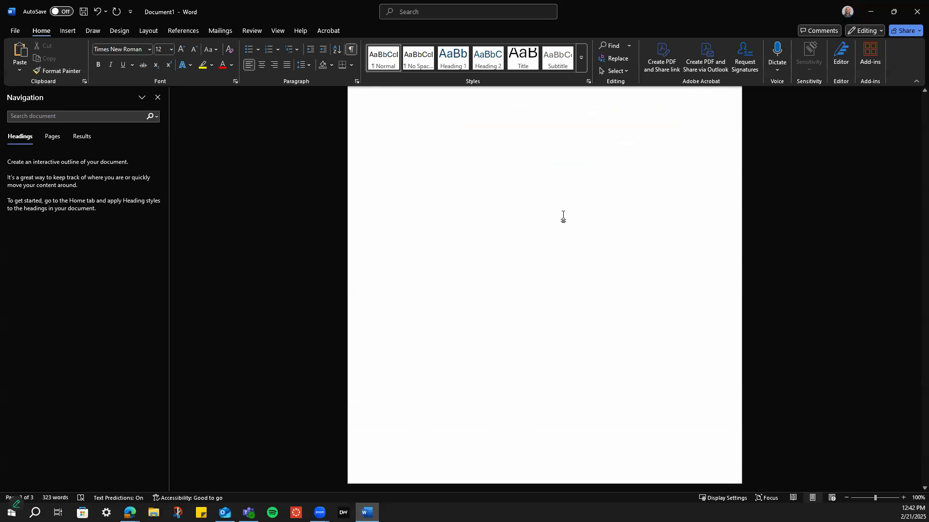
{"action": "key", "text": "ctrl+Return"}
{"action": "scroll", "coordinate": [457, 349], "scroll_direction": "up", "scroll_amount": 3}
{"action": "scroll", "coordinate": [458, 348], "scroll_direction": "up", "scroll_amount": 10}
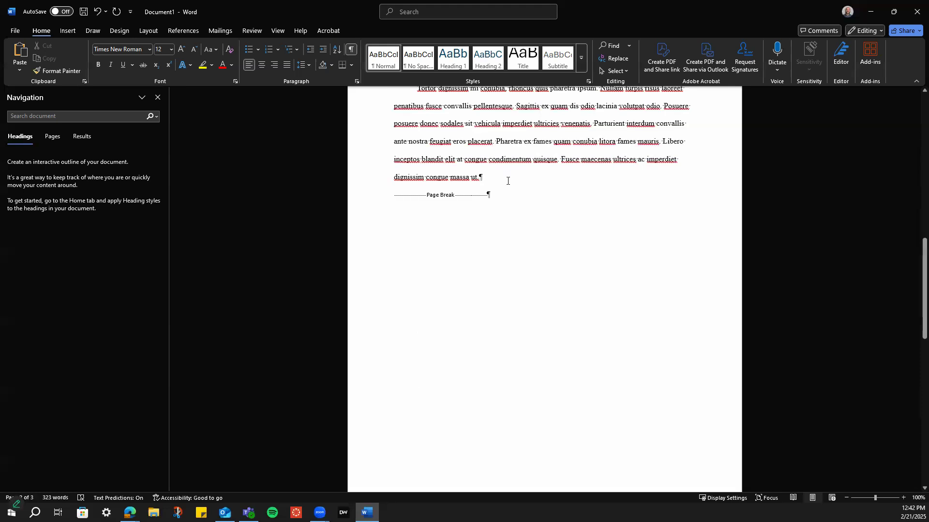
{"action": "scroll", "coordinate": [509, 179], "scroll_direction": "up", "scroll_amount": 2}
Paste a second copy of the 'Tortor dignissim' paragraph below it and delete the extra blank line
{"action": "left_click_drag", "start_coordinate": [501, 247], "coordinate": [421, 161]}
{"action": "key", "text": "ctrl+c"}
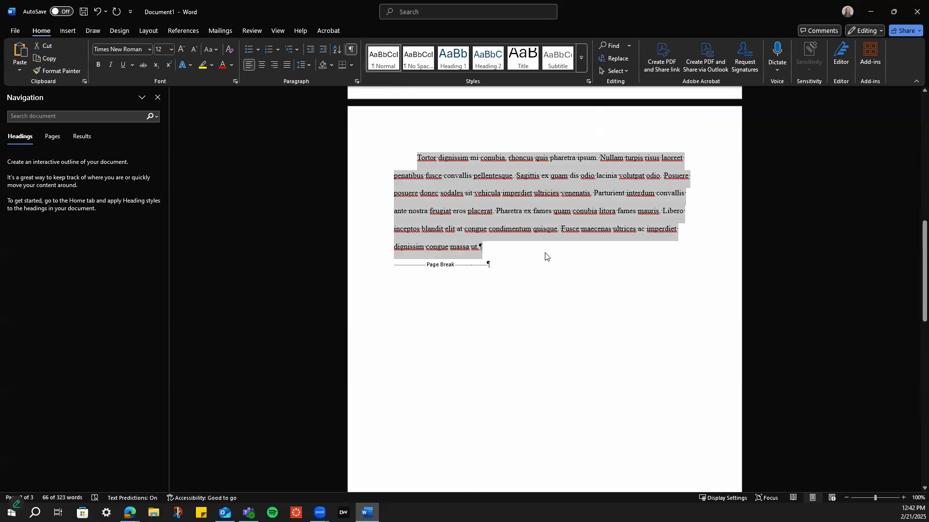
{"action": "left_click", "coordinate": [522, 251]}
{"action": "key", "text": "ctrl+z"}
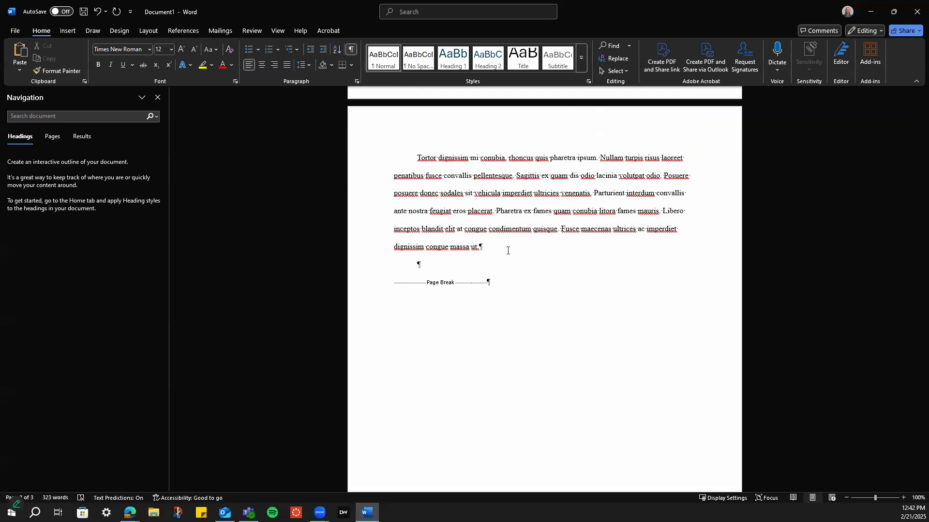
{"action": "key", "text": "ctrl+v"}
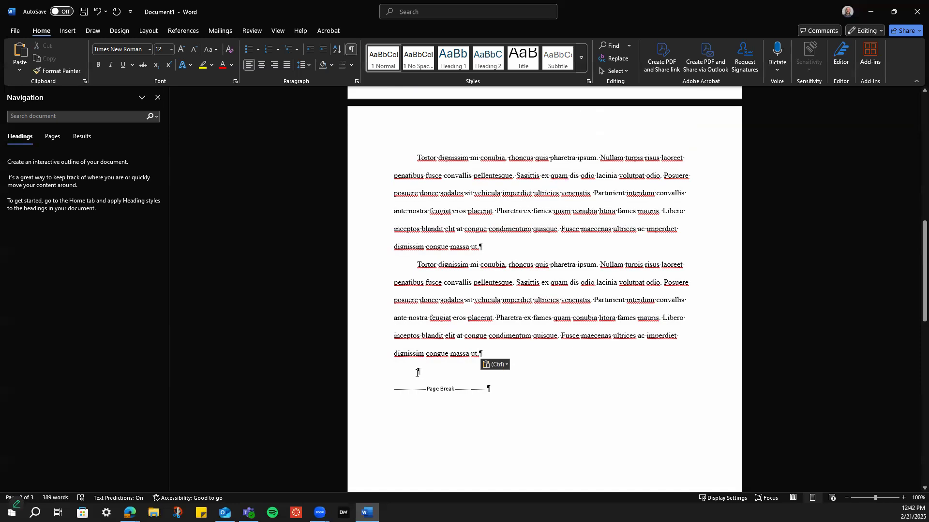
{"action": "key", "text": "Delete"}
Remove the first-line indent from the empty line at the top of page 3
{"action": "scroll", "coordinate": [511, 323], "scroll_direction": "down", "scroll_amount": 10}
{"action": "scroll", "coordinate": [514, 310], "scroll_direction": "down", "scroll_amount": 4}
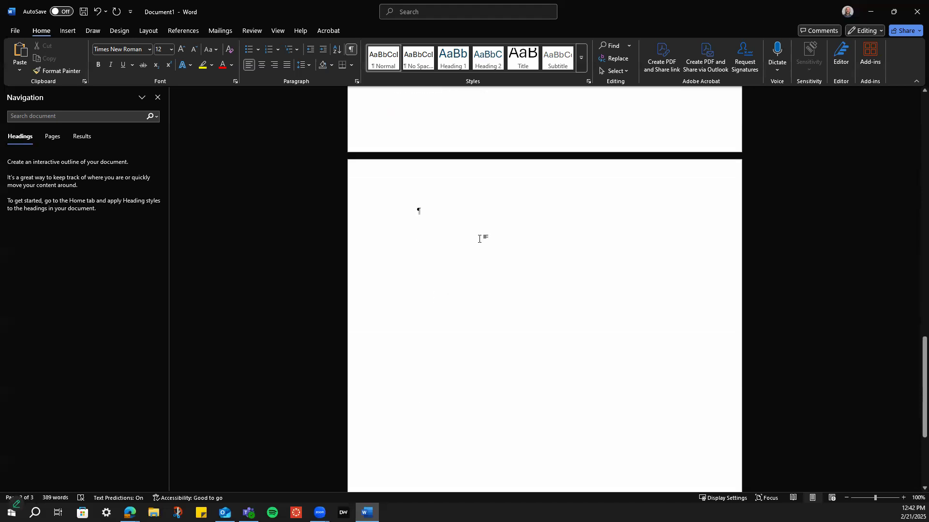
{"action": "key", "text": "BackSpace"}
{"action": "scroll", "coordinate": [491, 235], "scroll_direction": "up", "scroll_amount": 3}
{"action": "scroll", "coordinate": [492, 236], "scroll_direction": "up", "scroll_amount": 2}
{"action": "scroll", "coordinate": [493, 238], "scroll_direction": "down", "scroll_amount": 2}
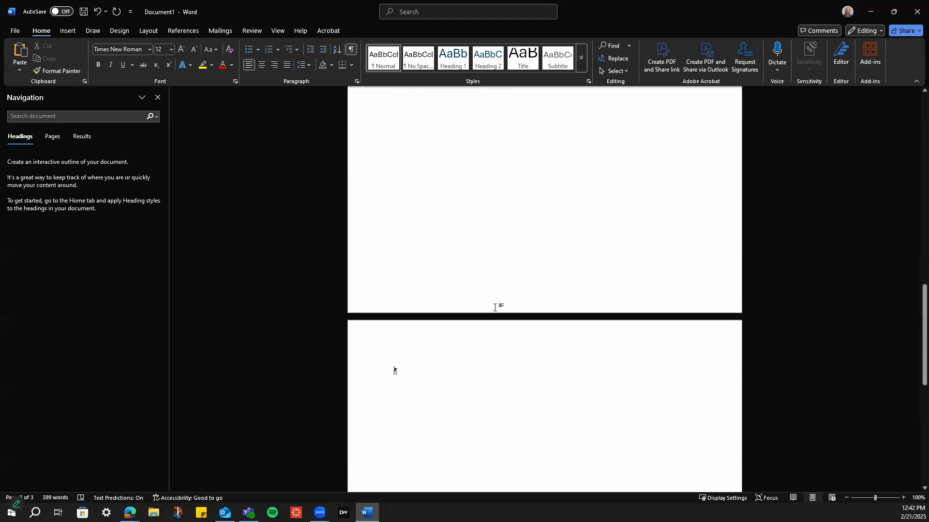
{"action": "scroll", "coordinate": [498, 305], "scroll_direction": "up", "scroll_amount": 3}
{"action": "left_click", "coordinate": [546, 209]}
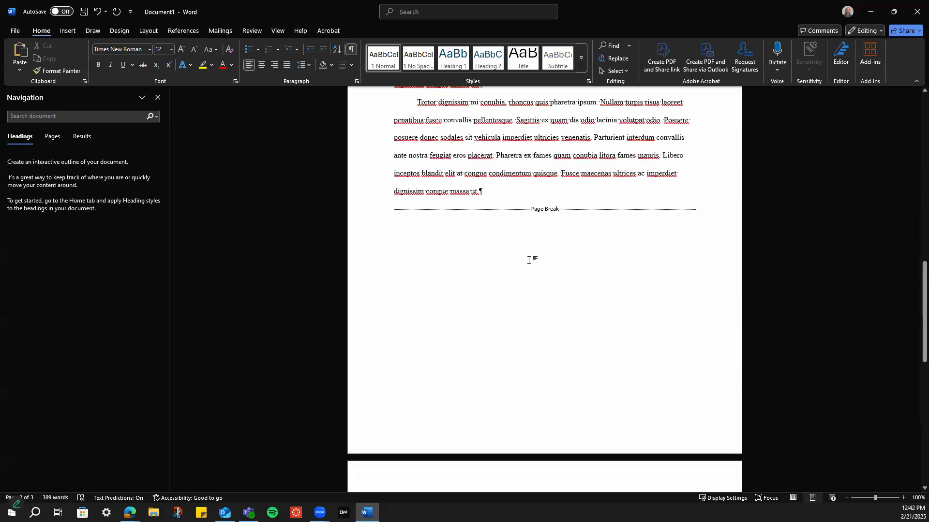
{"action": "scroll", "coordinate": [539, 290], "scroll_direction": "up", "scroll_amount": 10}
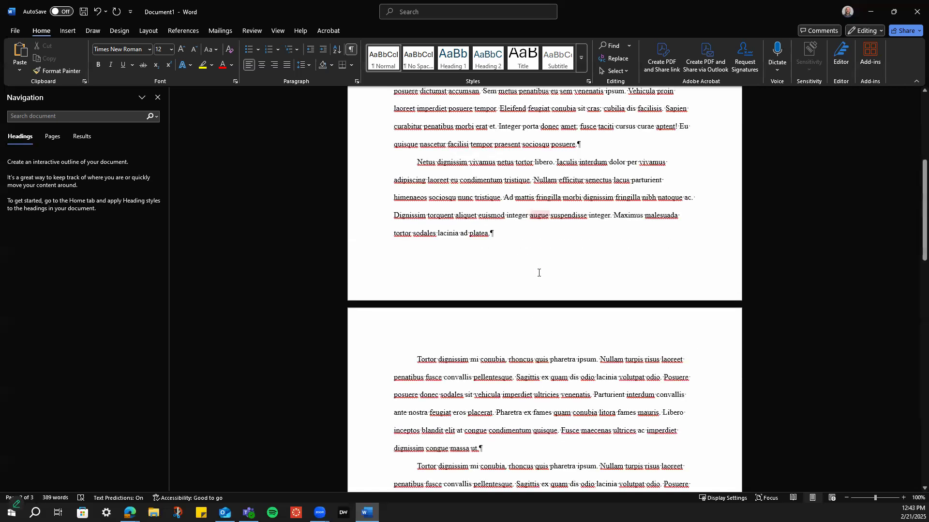
{"action": "scroll", "coordinate": [538, 273], "scroll_direction": "up", "scroll_amount": 3}
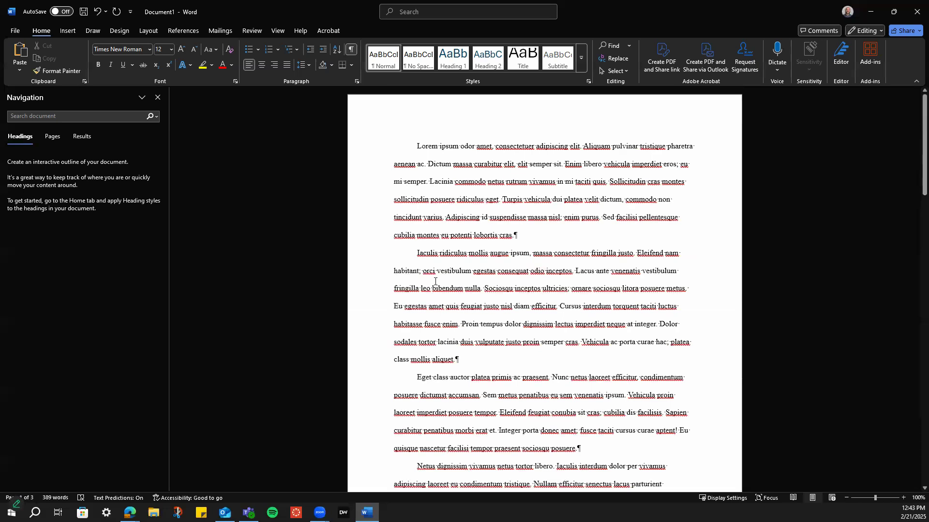
Insert a centered title 'The Voyages of Sir Francis Drake' on a new line above 'Lorem'
{"action": "left_click", "coordinate": [416, 146]}
{"action": "key", "text": "Return"}
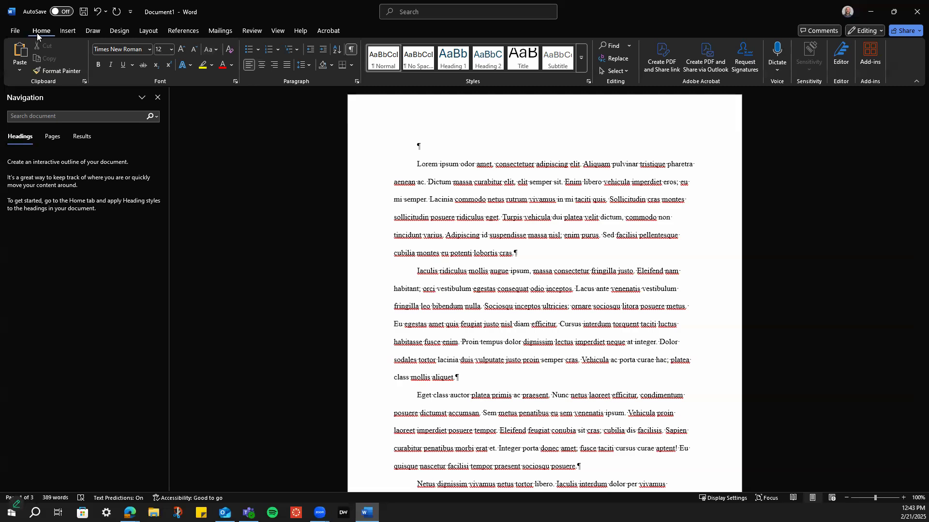
{"action": "left_click", "coordinate": [262, 65]}
{"action": "type", "text": "Creative Title"}
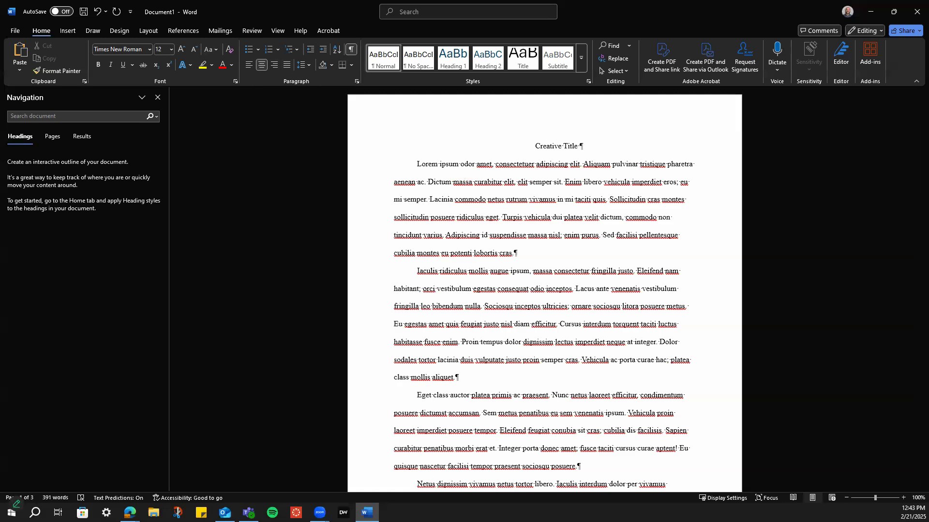
{"action": "key", "text": "BackSpace"}
{"action": "key", "text": "BackSpace"}
{"action": "key", "text": "BackSpace"}
{"action": "key", "text": "BackSpace"}
{"action": "key", "text": "BackSpace"}
{"action": "key", "text": "BackSpace"}
{"action": "key", "text": "BackSpace"}
{"action": "key", "text": "BackSpace"}
{"action": "key", "text": "BackSpace"}
{"action": "key", "text": "BackSpace"}
{"action": "key", "text": "BackSpace"}
{"action": "key", "text": "BackSpace"}
{"action": "key", "text": "BackSpace"}
{"action": "key", "text": "BackSpace"}
{"action": "key", "text": "BackSpace"}
{"action": "type", "text": "The Voyages of Sir Francis Drake"}
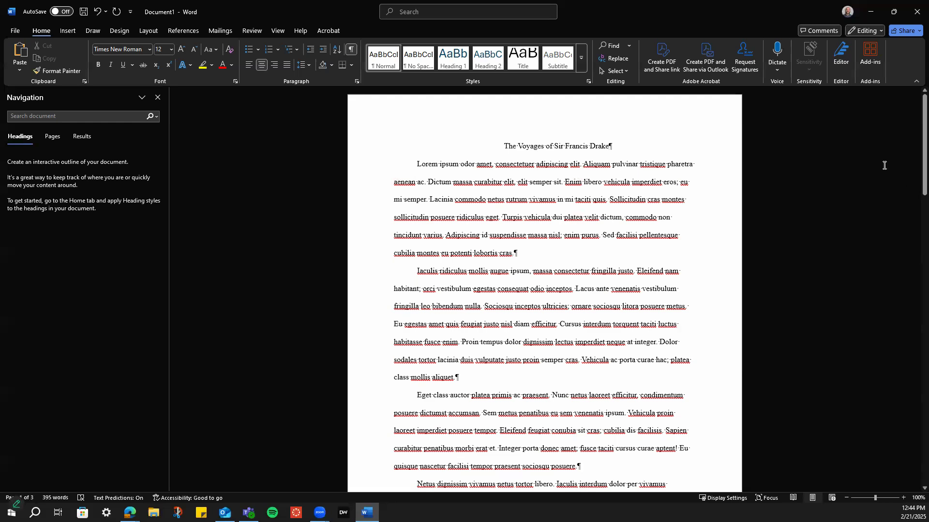
{"action": "left_click", "coordinate": [653, 234]}
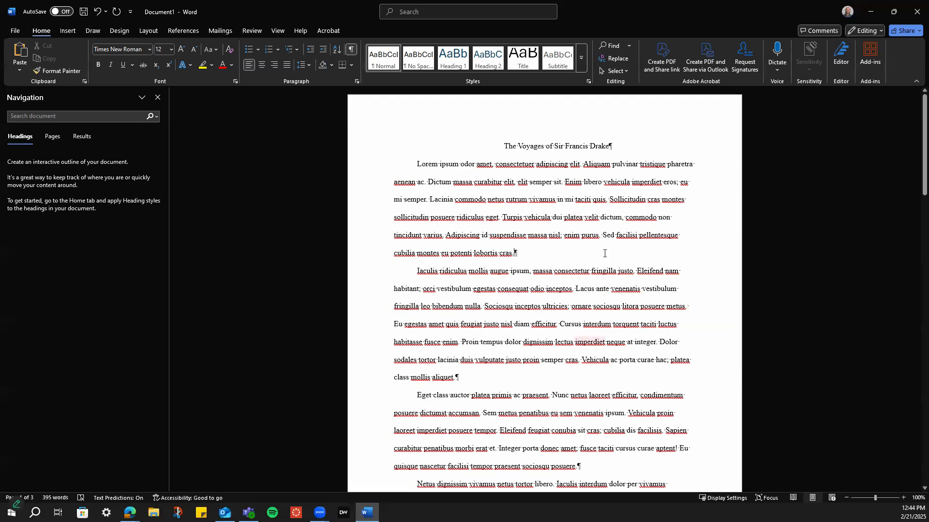
{"action": "scroll", "coordinate": [544, 177], "scroll_direction": "down", "scroll_amount": 3}
{"action": "scroll", "coordinate": [544, 177], "scroll_direction": "down", "scroll_amount": 1}
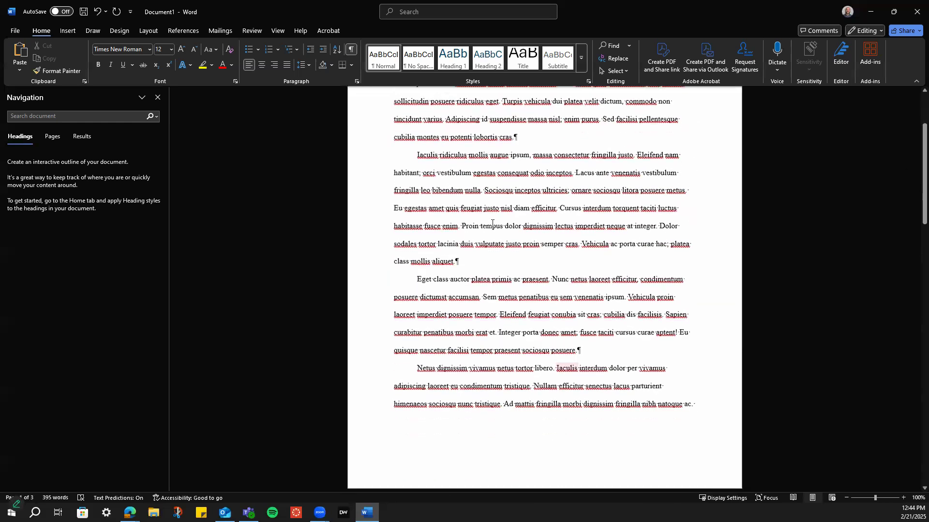
{"action": "scroll", "coordinate": [552, 228], "scroll_direction": "down", "scroll_amount": 3}
{"action": "scroll", "coordinate": [552, 228], "scroll_direction": "down", "scroll_amount": 15}
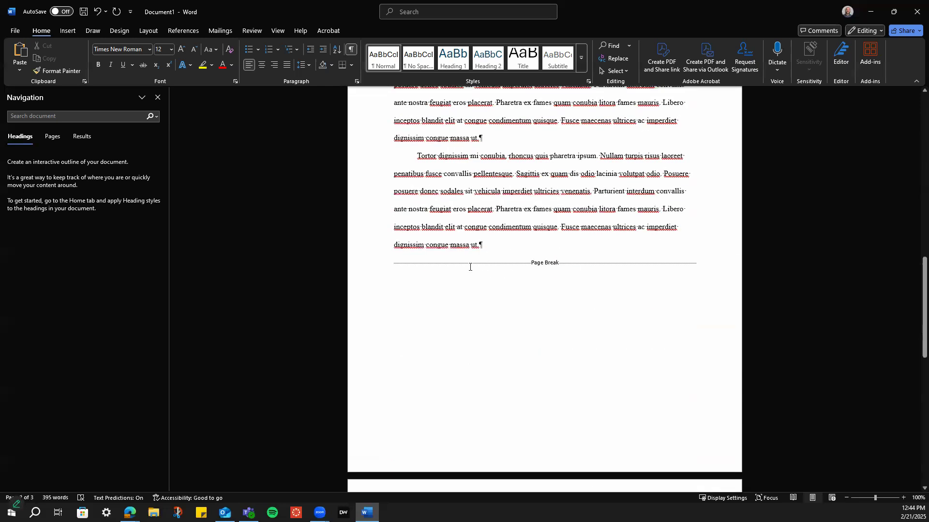
{"action": "scroll", "coordinate": [469, 267], "scroll_direction": "down", "scroll_amount": 8}
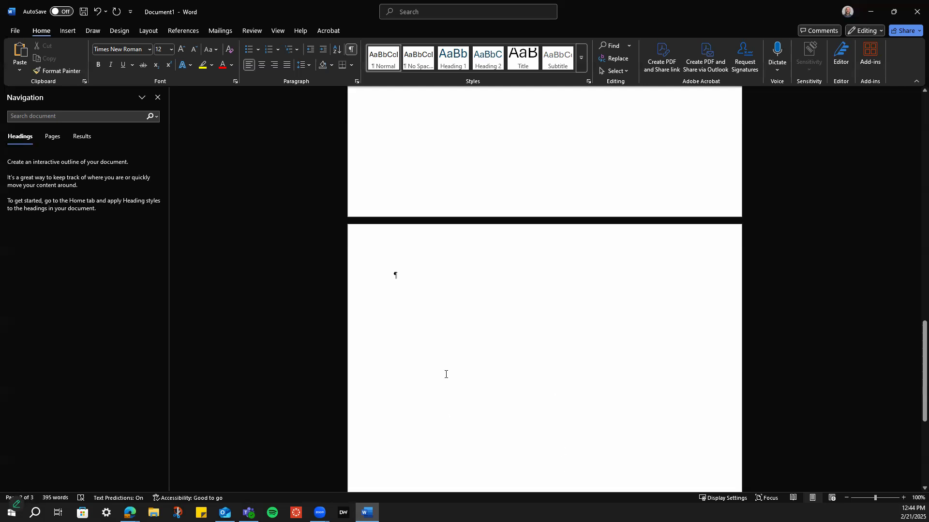
{"action": "scroll", "coordinate": [464, 357], "scroll_direction": "up", "scroll_amount": 11}
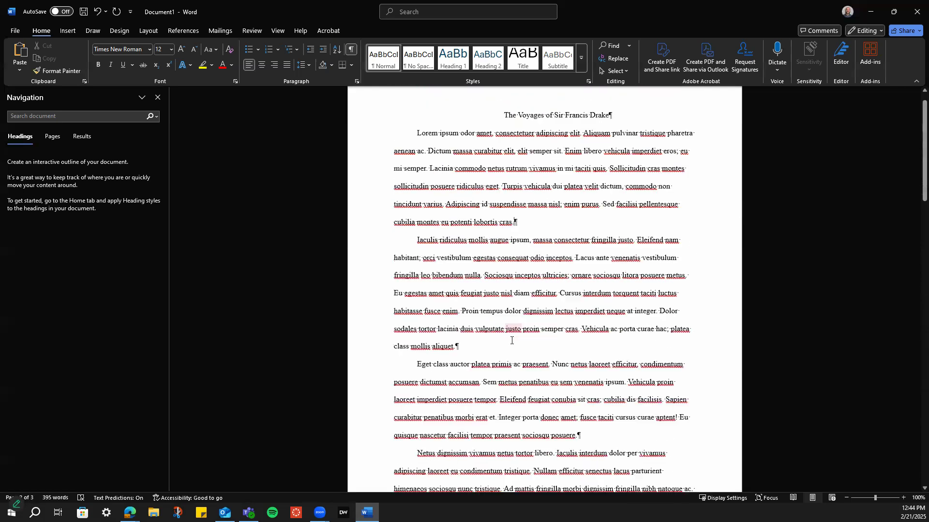
{"action": "scroll", "coordinate": [511, 341], "scroll_direction": "up", "scroll_amount": 1}
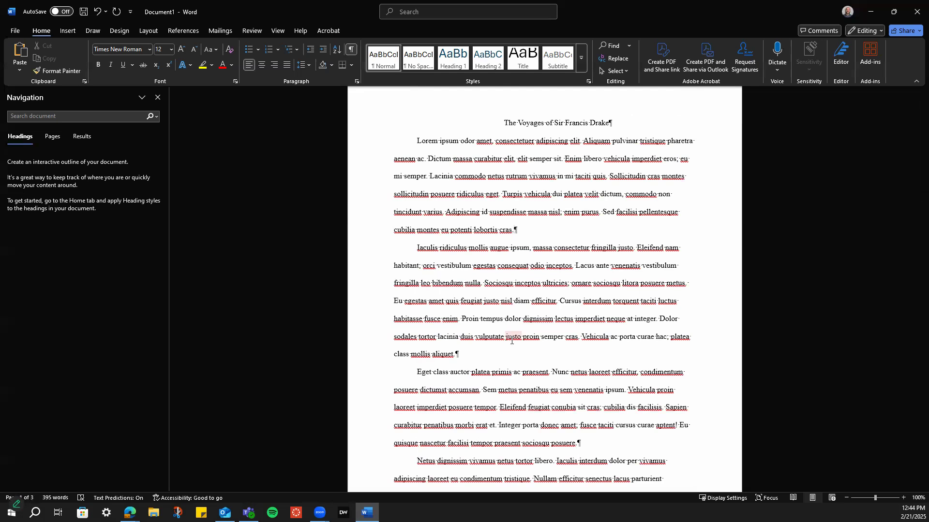
{"action": "scroll", "coordinate": [512, 340], "scroll_direction": "down", "scroll_amount": 4}
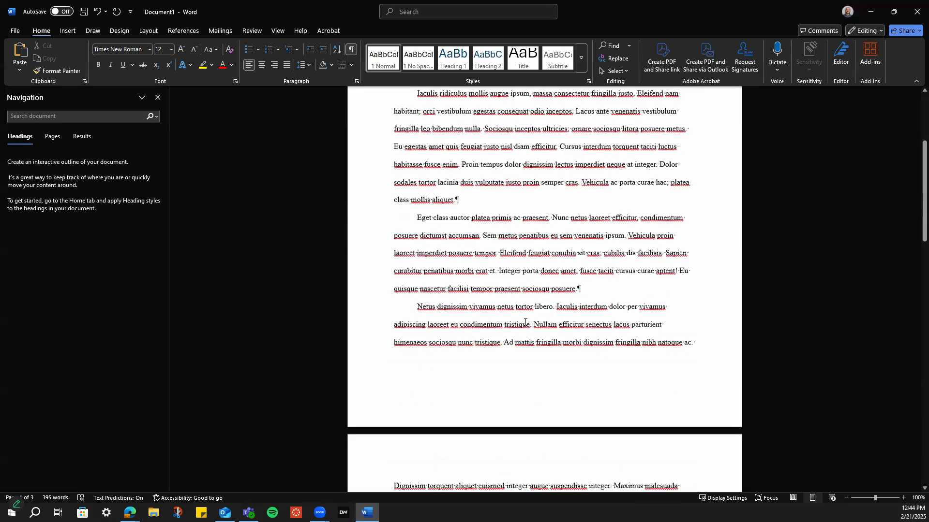
{"action": "scroll", "coordinate": [547, 322], "scroll_direction": "up", "scroll_amount": 3}
{"action": "scroll", "coordinate": [524, 321], "scroll_direction": "up", "scroll_amount": 2}
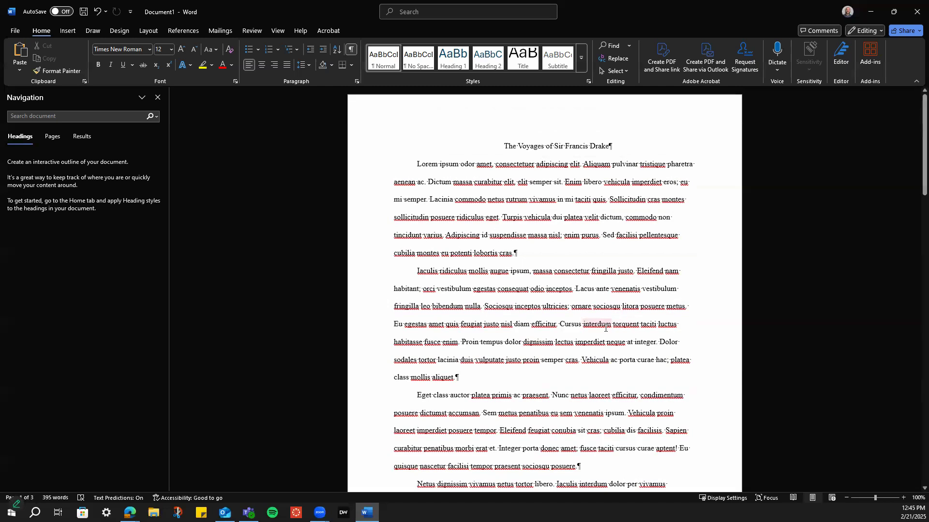
Above the title, type left-aligned lines: student's name, teacher's name, ELA 12, 02/21/2025
{"action": "left_click", "coordinate": [503, 145]}
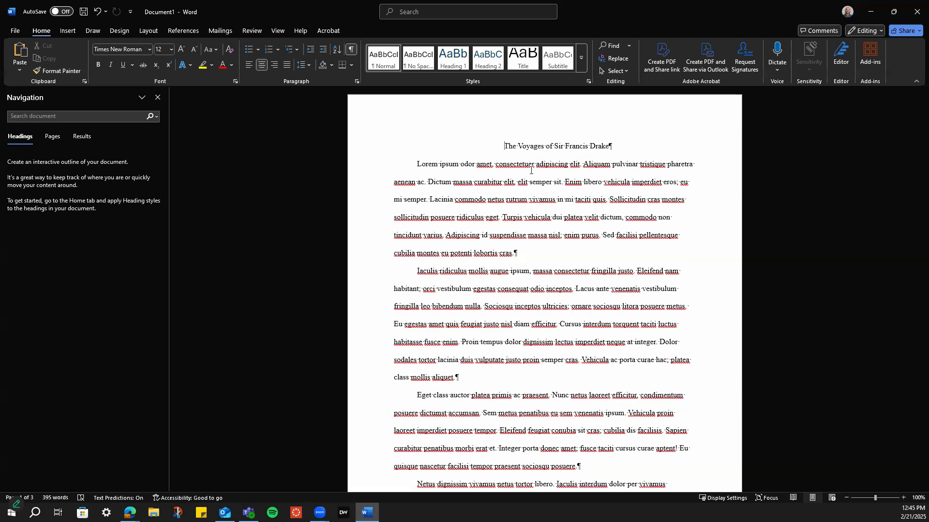
{"action": "key", "text": "ctrl+z"}
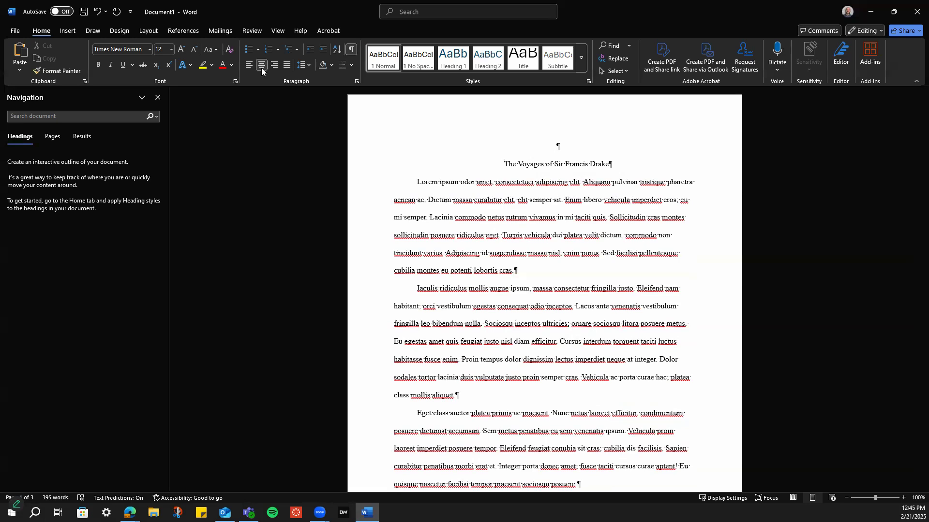
{"action": "left_click", "coordinate": [249, 64]}
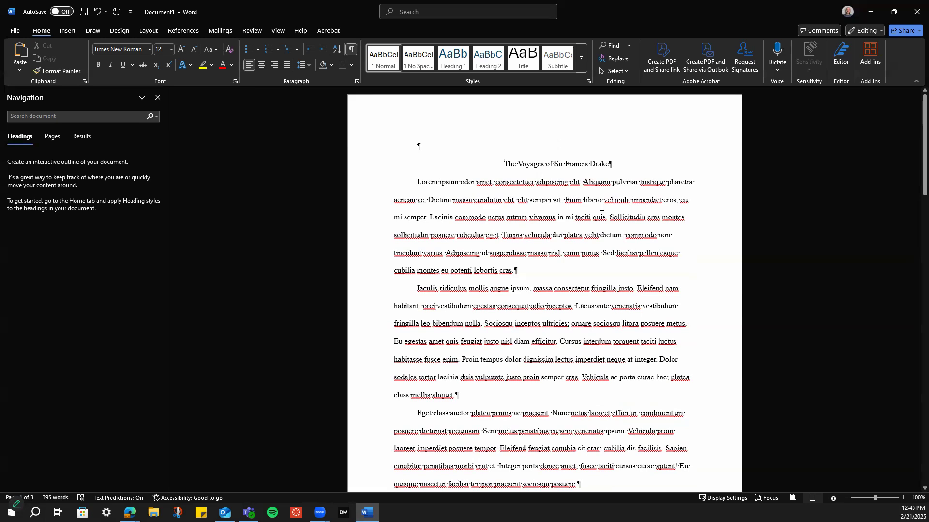
{"action": "type", "text": "Nathan Delp"}
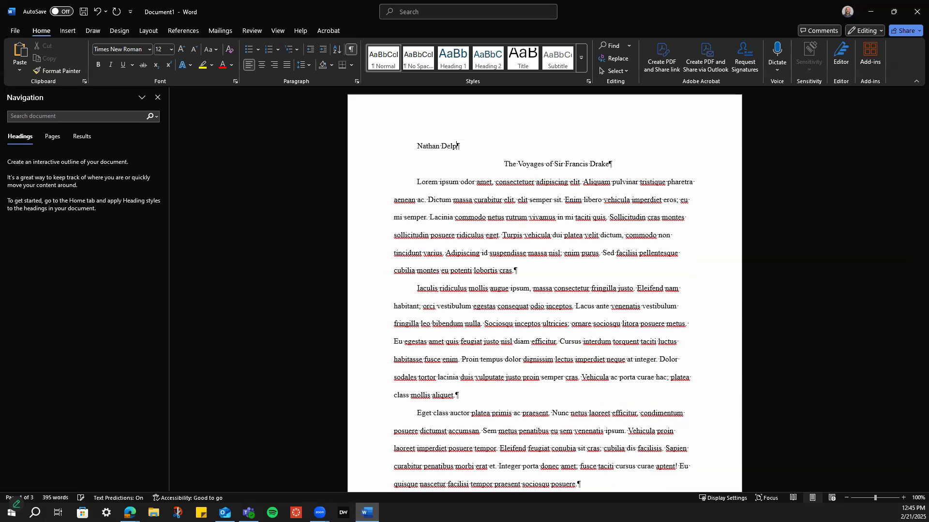
{"action": "key", "text": "Return"}
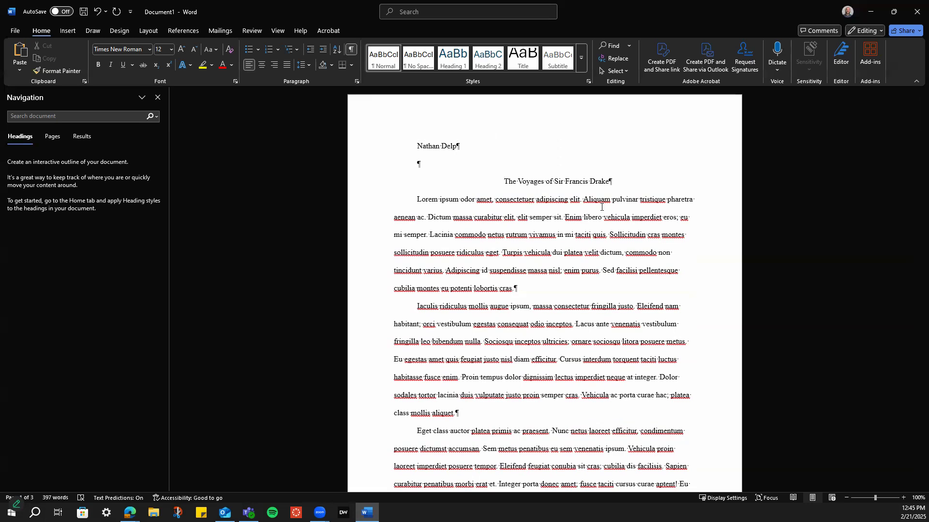
{"action": "type", "text": "Mr. Nathan Delp"}
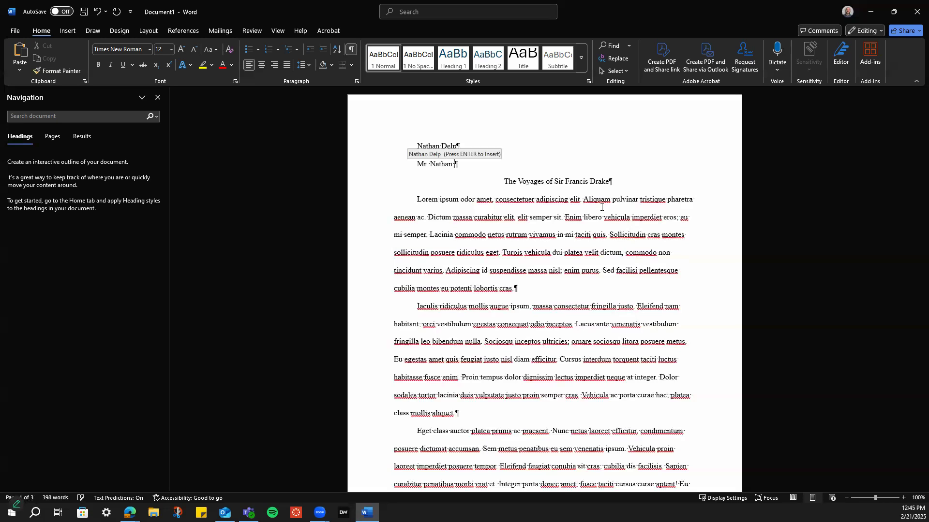
{"action": "key", "text": "Return"}
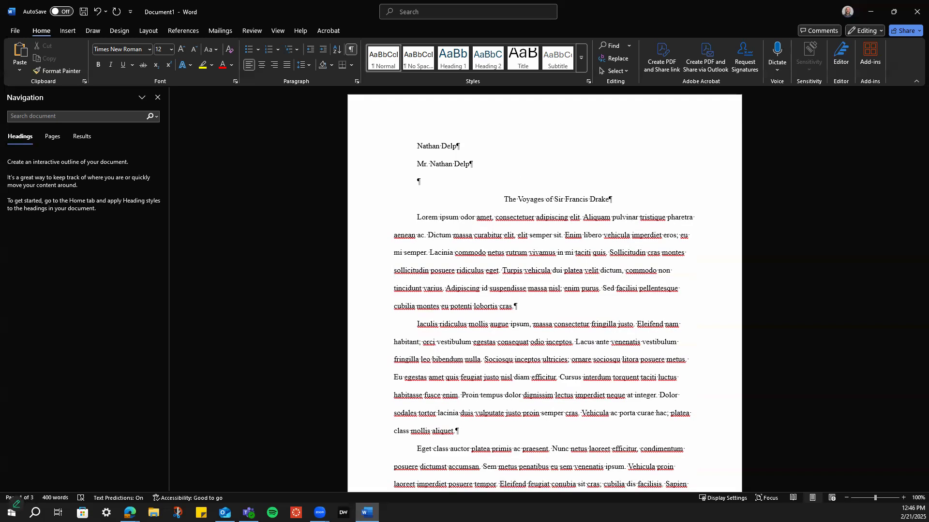
{"action": "type", "text": "ELA 12"}
{"action": "key", "text": "Return"}
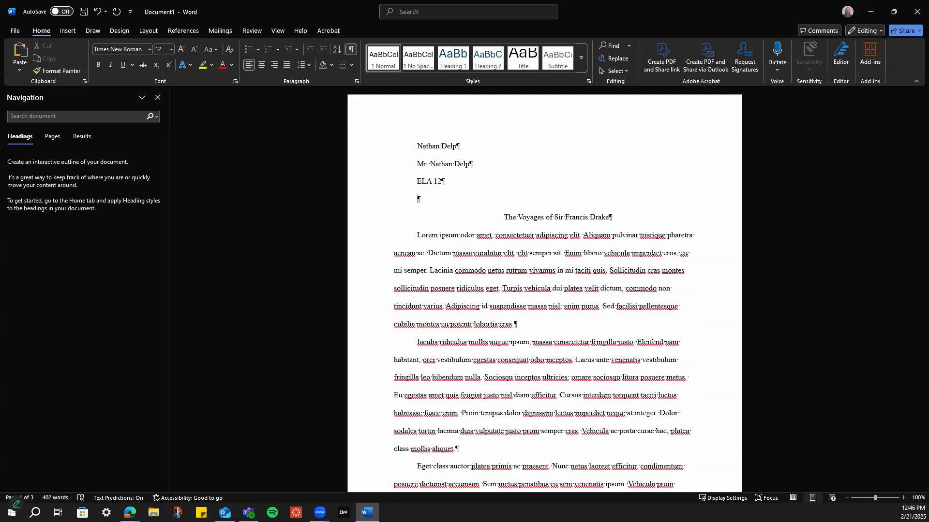
{"action": "type", "text": "02/21/2025"}
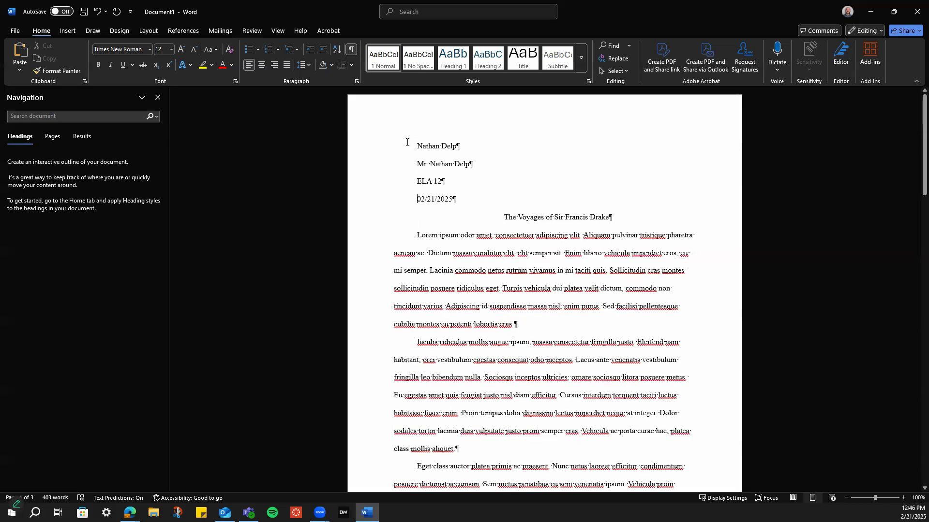
Remove the first-line indents from the four heading lines
{"action": "key", "text": "BackSpace"}
{"action": "left_click", "coordinate": [412, 162]}
{"action": "key", "text": "BackSpace"}
{"action": "key", "text": "BackSpace"}
{"action": "left_click", "coordinate": [413, 199]}
{"action": "key", "text": "BackSpace"}
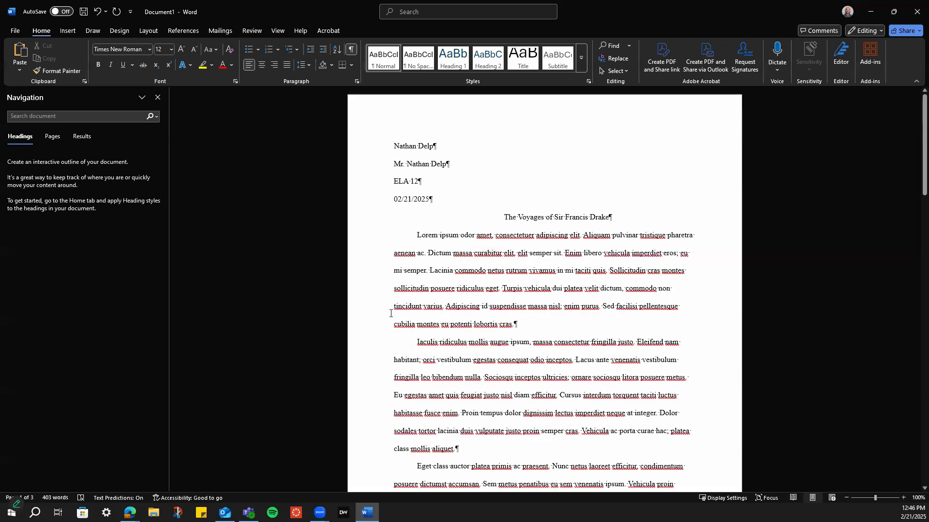
{"action": "left_click", "coordinate": [604, 174]}
Scroll down past the page break to the empty top of page 3
{"action": "scroll", "coordinate": [556, 219], "scroll_direction": "down", "scroll_amount": 5}
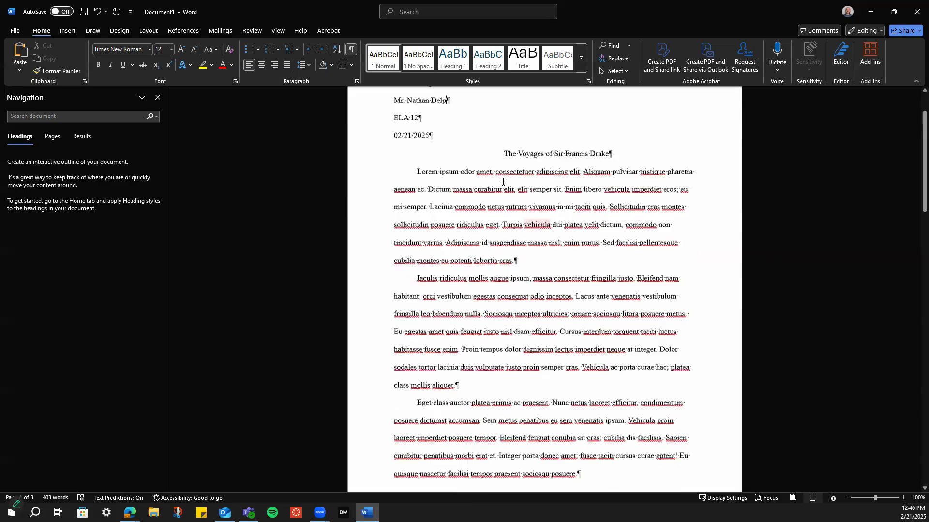
{"action": "scroll", "coordinate": [491, 307], "scroll_direction": "down", "scroll_amount": 15}
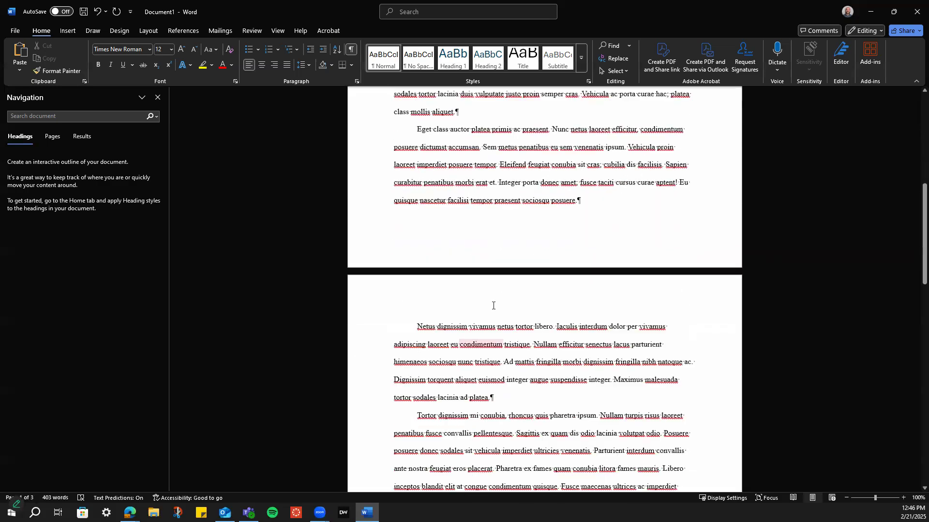
{"action": "scroll", "coordinate": [494, 303], "scroll_direction": "down", "scroll_amount": 2}
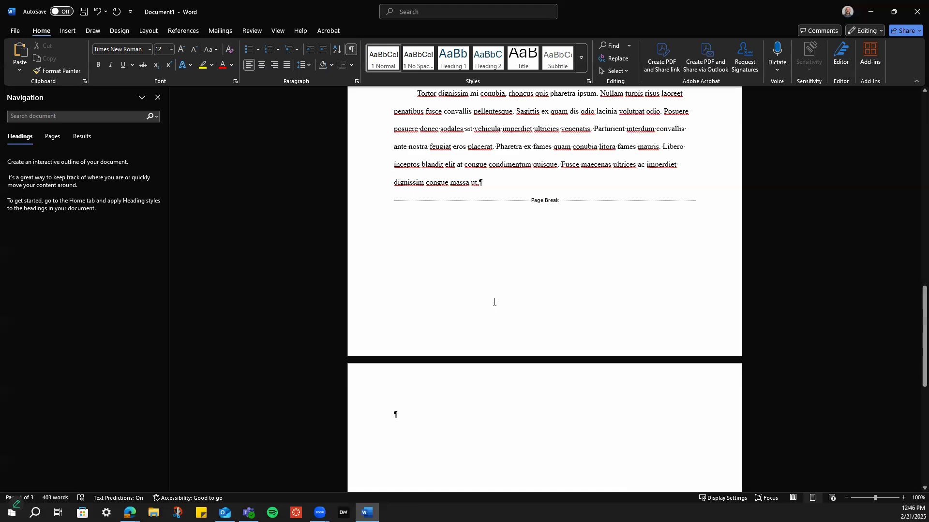
{"action": "scroll", "coordinate": [518, 414], "scroll_direction": "down", "scroll_amount": 1}
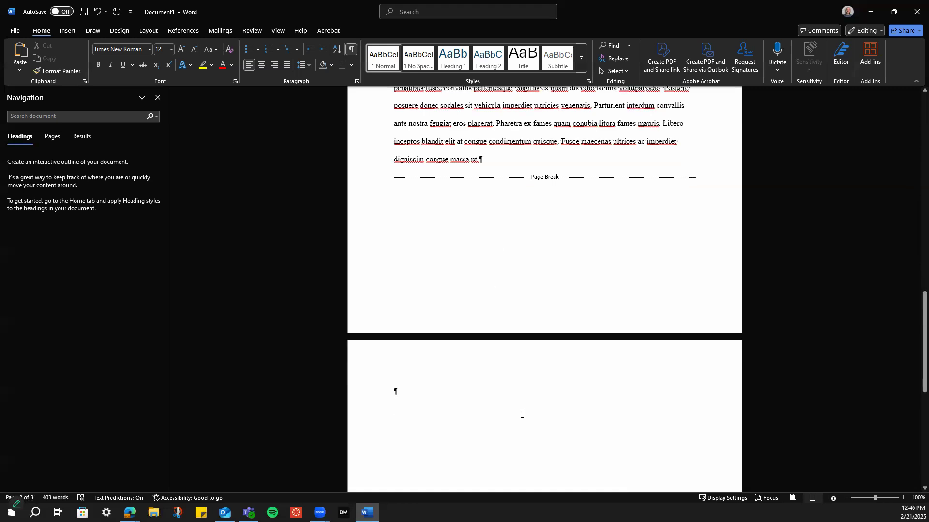
{"action": "scroll", "coordinate": [522, 414], "scroll_direction": "up", "scroll_amount": 2}
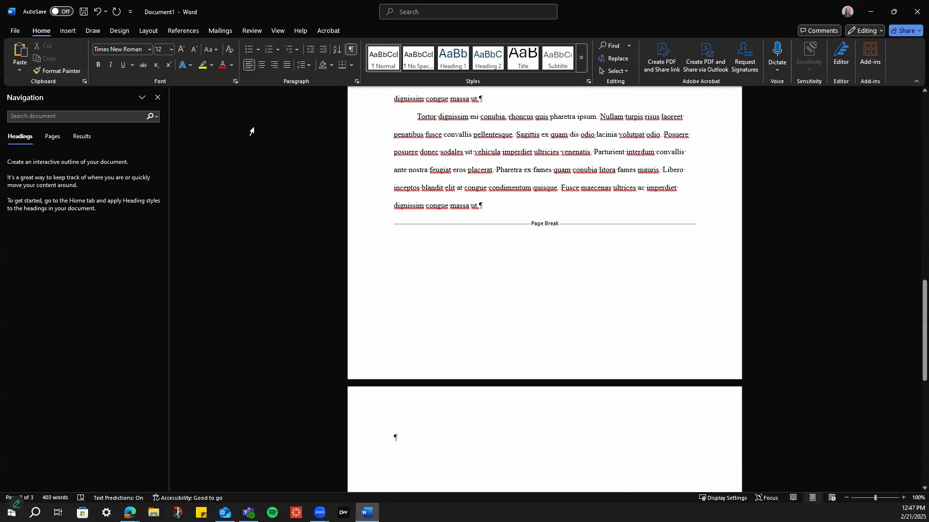
Undo the accidental centering of the teacher's line in the heading
{"action": "left_click", "coordinate": [261, 64]}
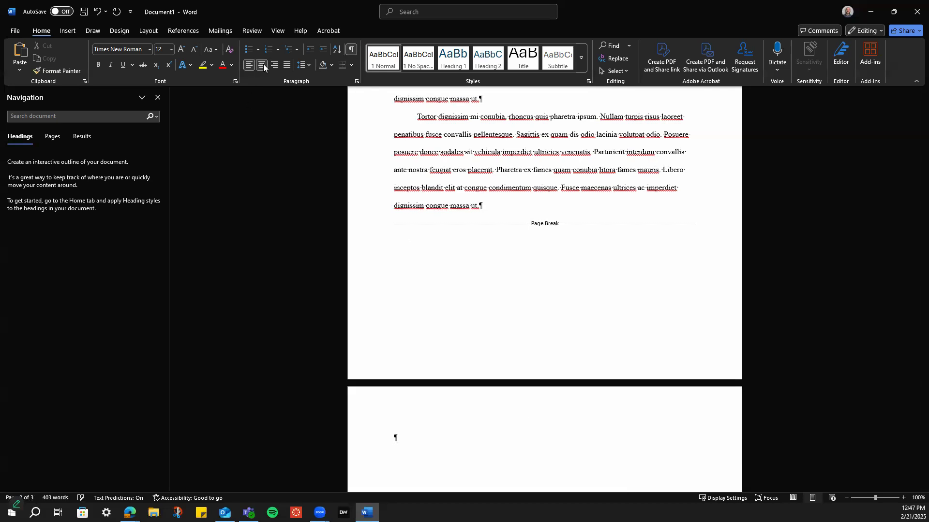
{"action": "scroll", "coordinate": [551, 217], "scroll_direction": "up", "scroll_amount": 2}
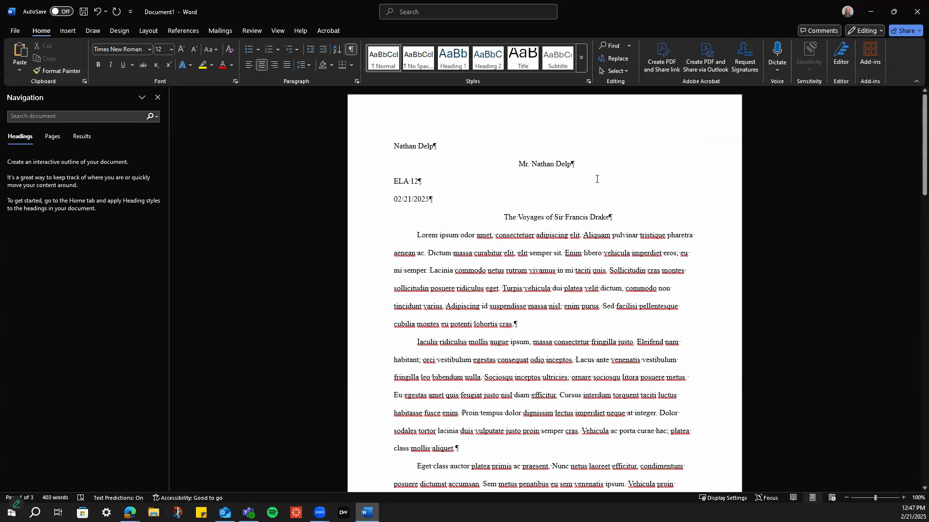
{"action": "key", "text": "ctrl+z"}
{"action": "scroll", "coordinate": [596, 178], "scroll_direction": "down", "scroll_amount": 7}
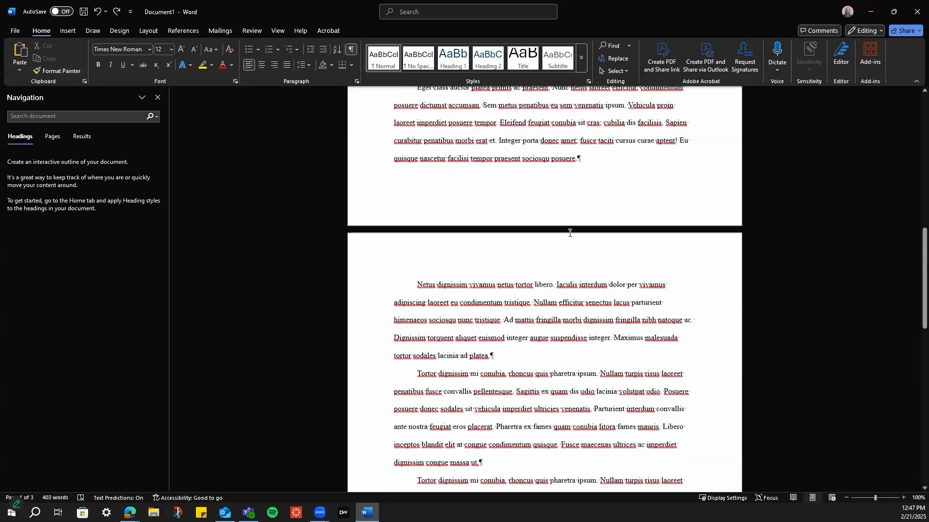
{"action": "scroll", "coordinate": [569, 232], "scroll_direction": "down", "scroll_amount": 8}
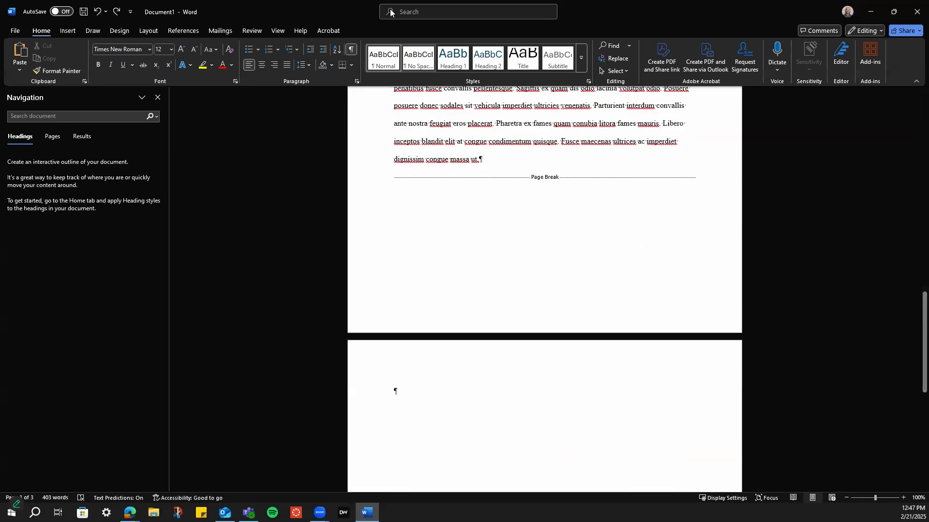
Add a centered 'Works Cited' heading on page 3 with a left-aligned line below
{"action": "left_click", "coordinate": [262, 65]}
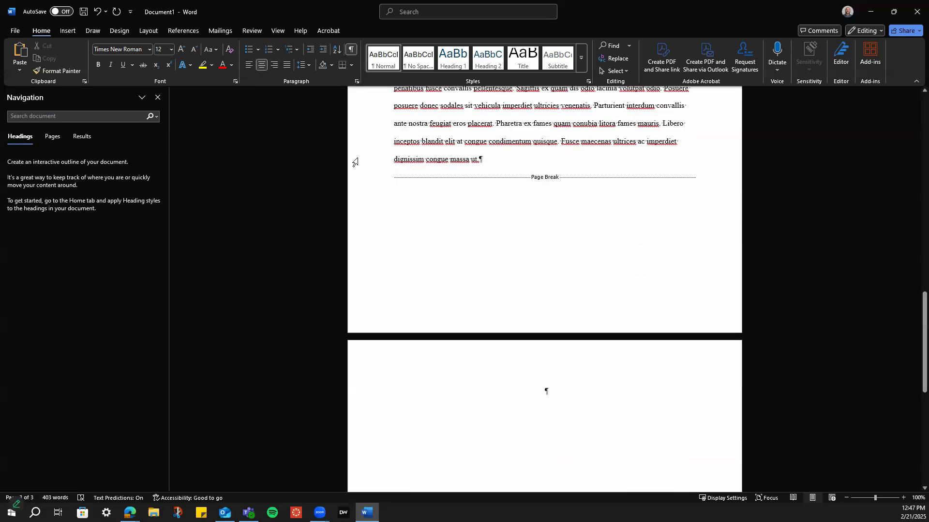
{"action": "type", "text": "Work"}
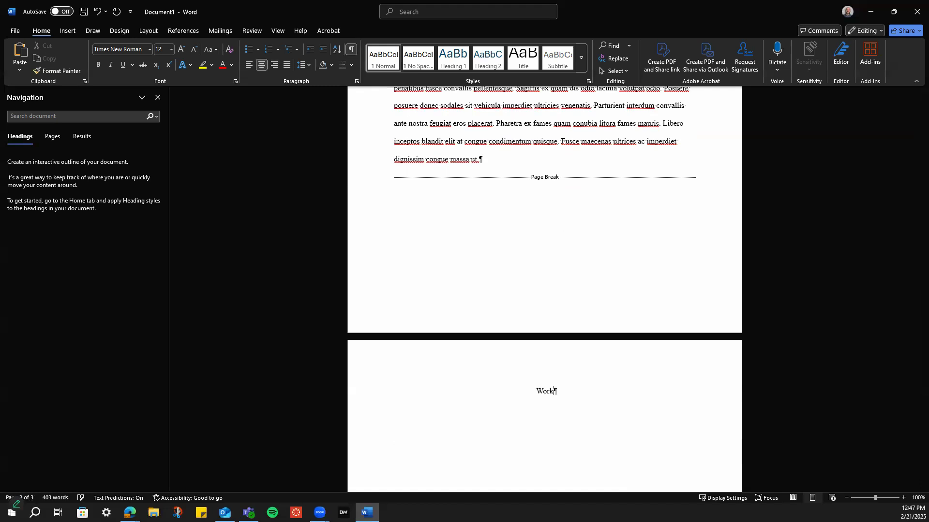
{"action": "type", "text": "s Cited"}
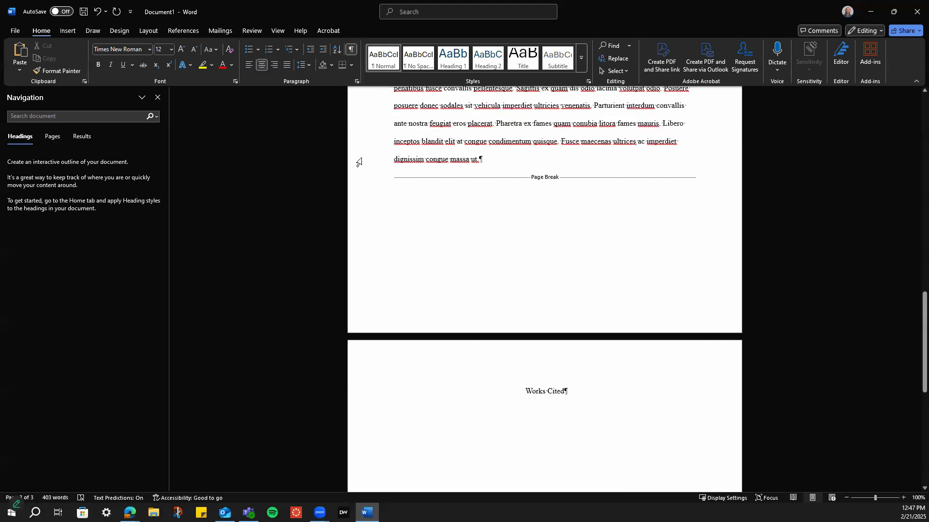
{"action": "key", "text": "Return"}
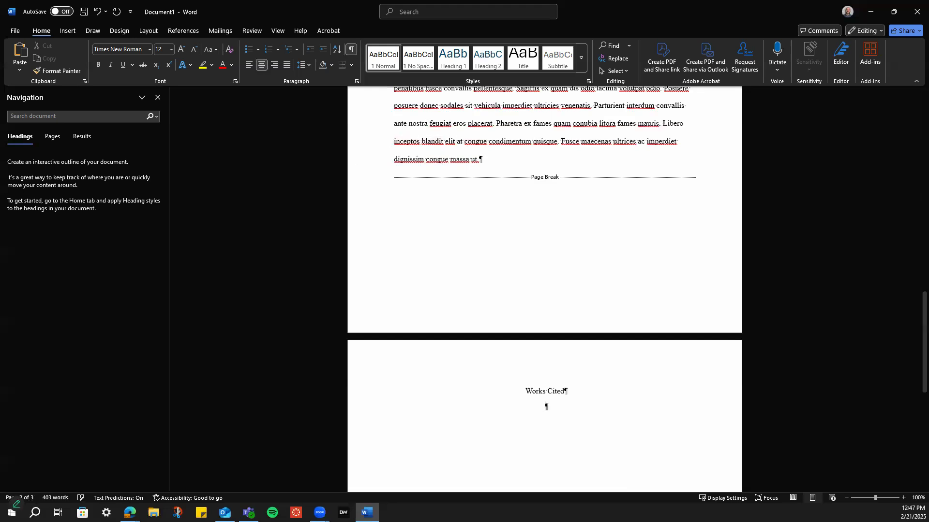
{"action": "left_click", "coordinate": [251, 65]}
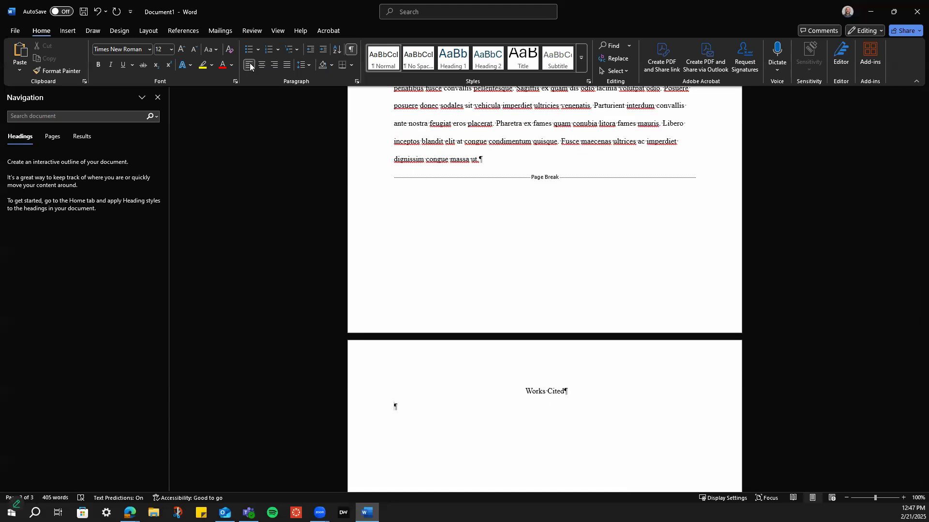